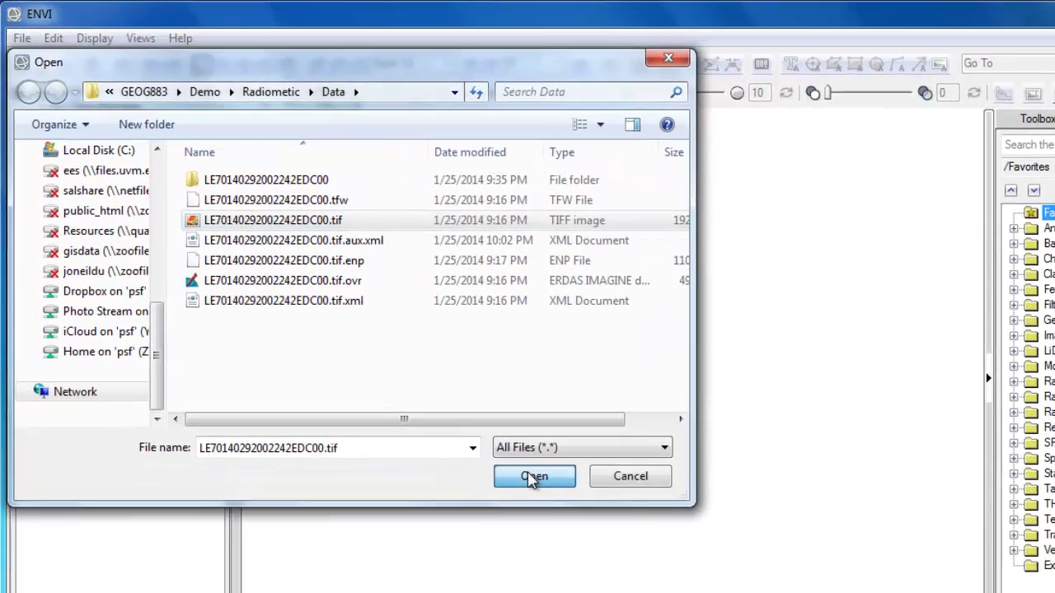
left_click(459, 411)
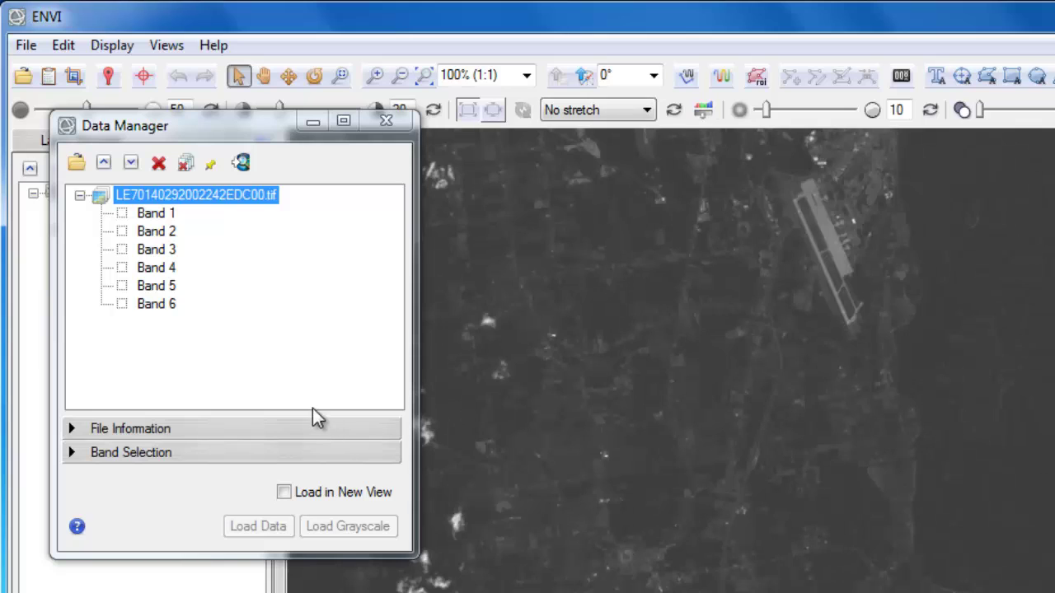
left_click(163, 268)
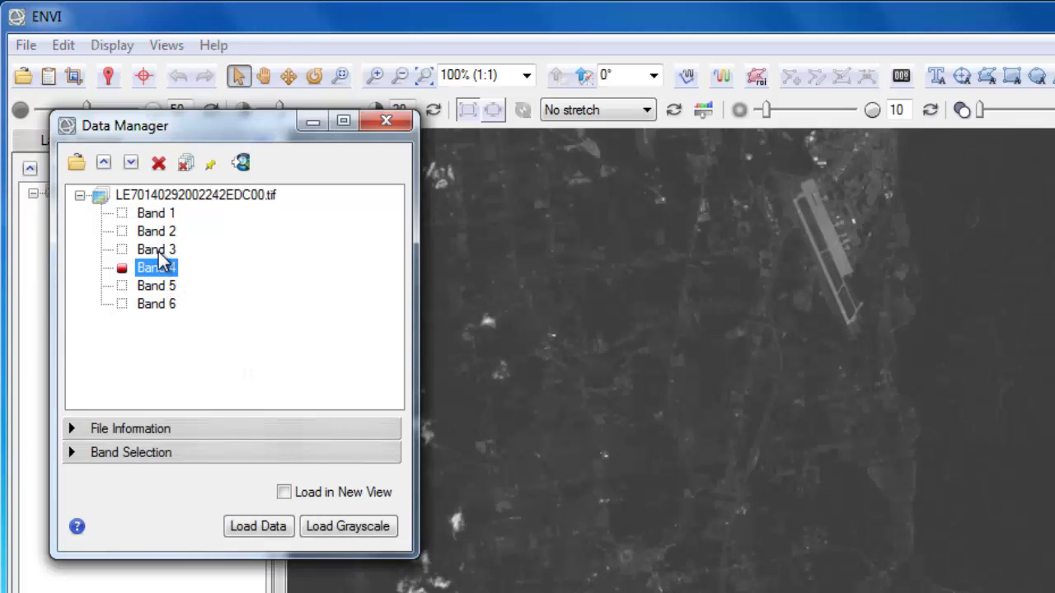
left_click(158, 251)
left_click(159, 232)
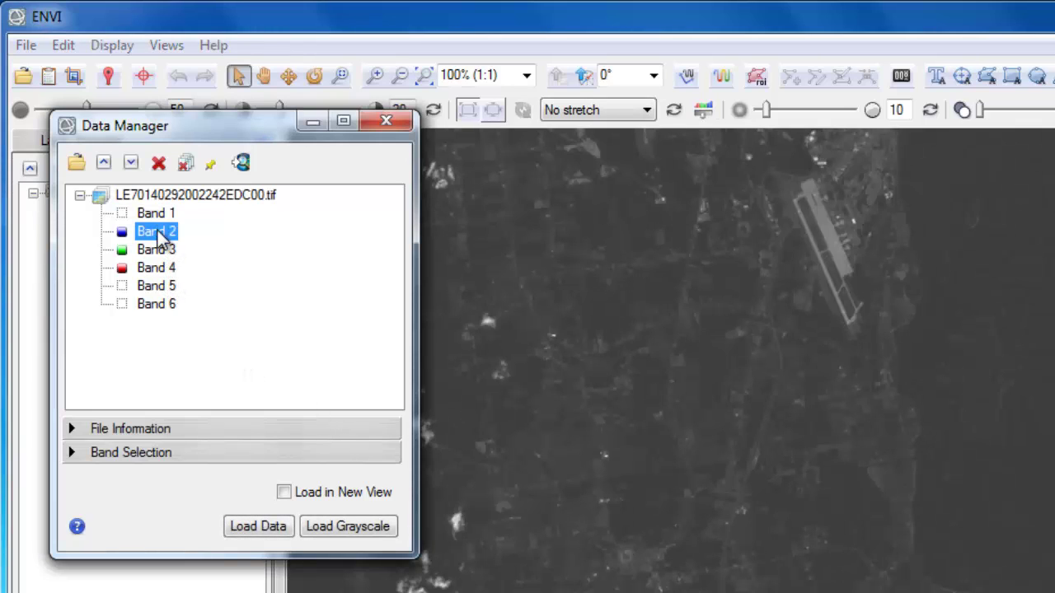
left_click(256, 526)
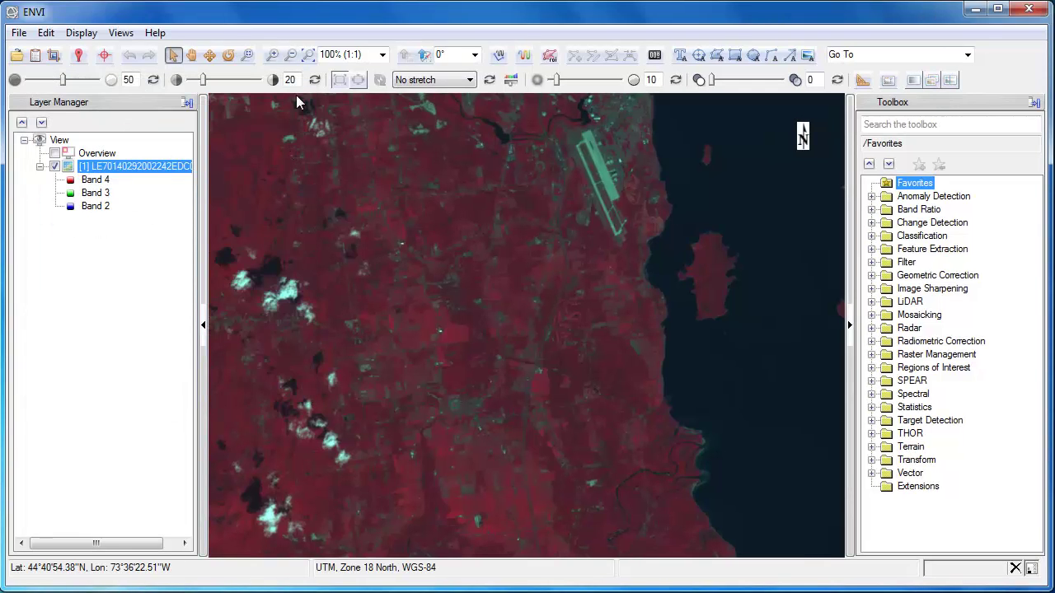
left_click(308, 56)
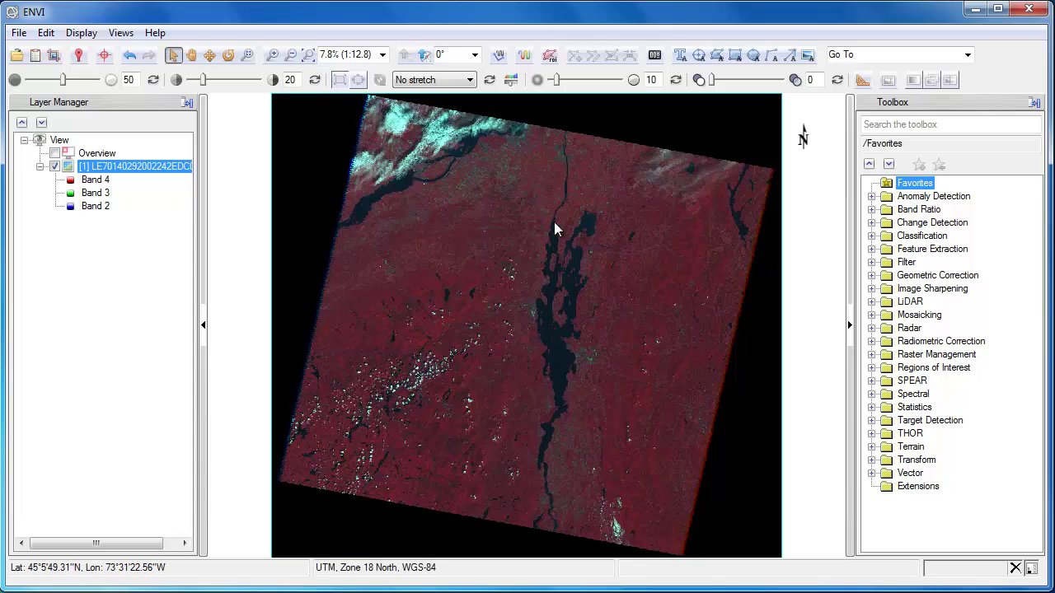
left_click(871, 341)
double_click(923, 383)
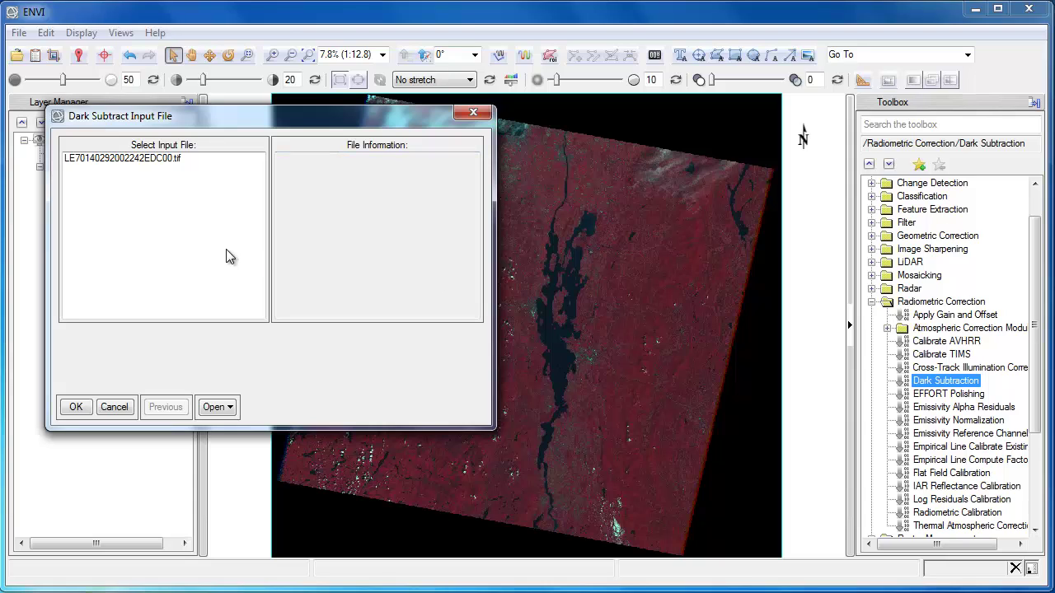
left_click(159, 160)
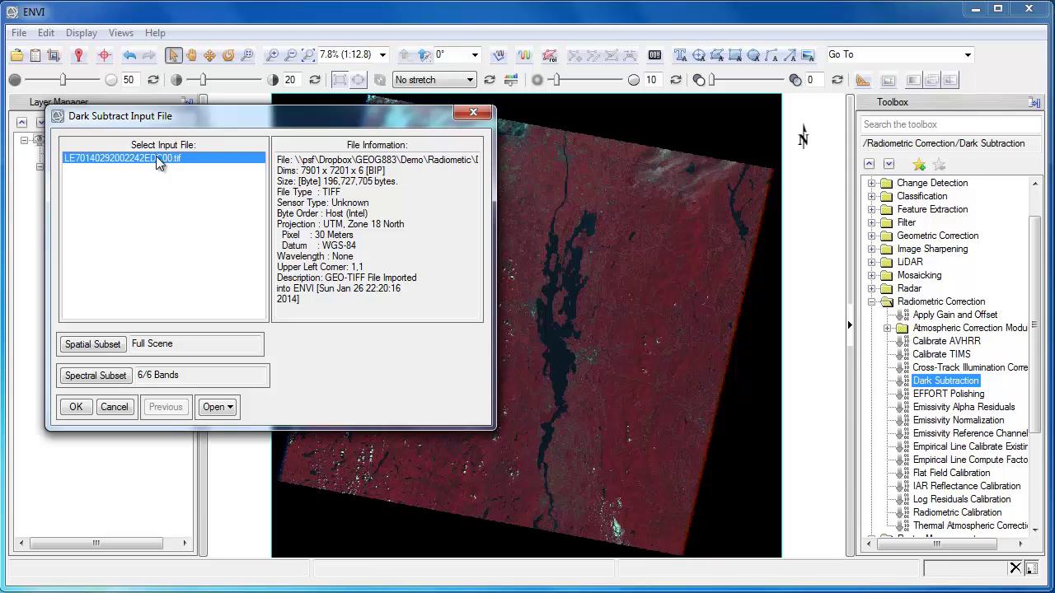
left_click(76, 407)
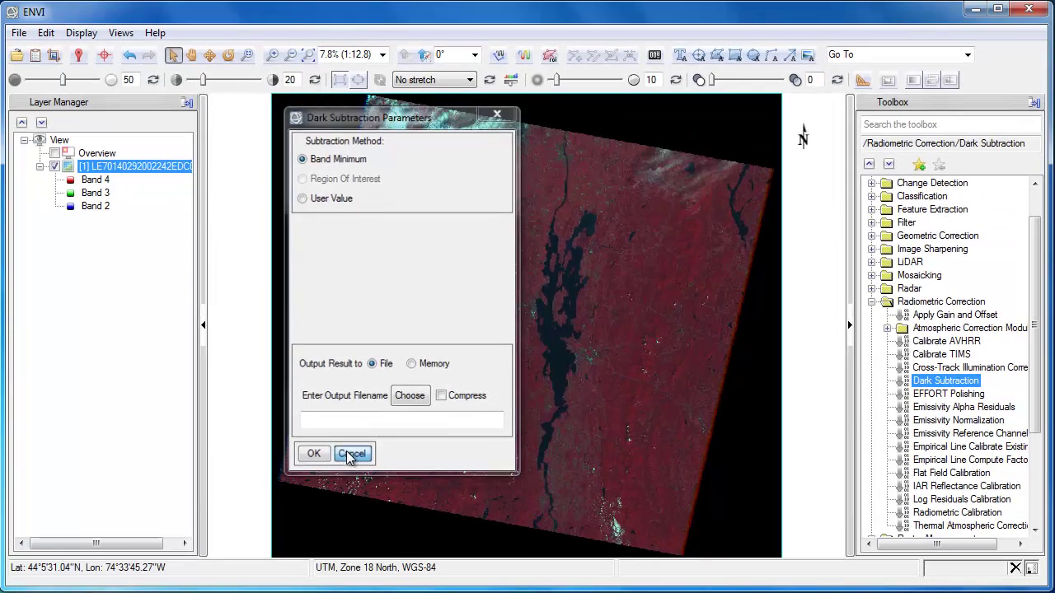
left_click(342, 553)
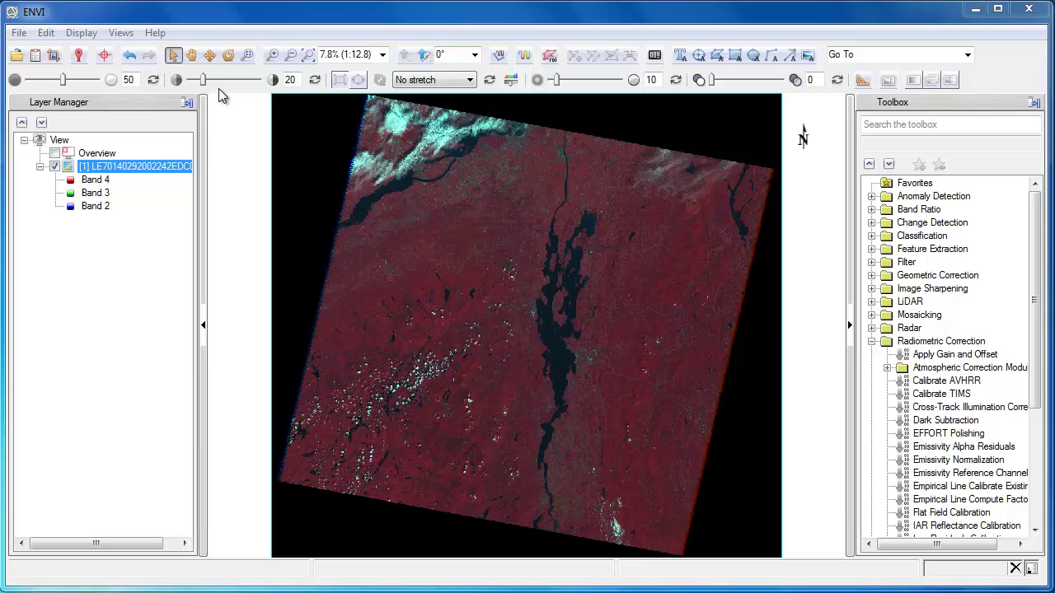
- Create a new region of interest on the Landsat layer for the dark open water of the lake
left_click(192, 54)
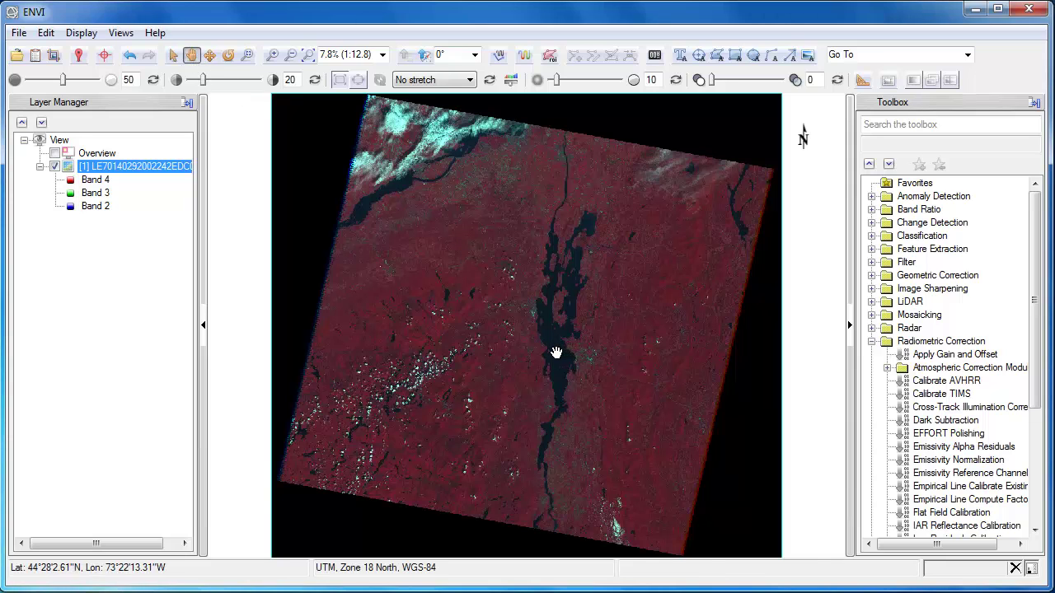
scroll(558, 352, "up", 4)
scroll(567, 351, "up", 8)
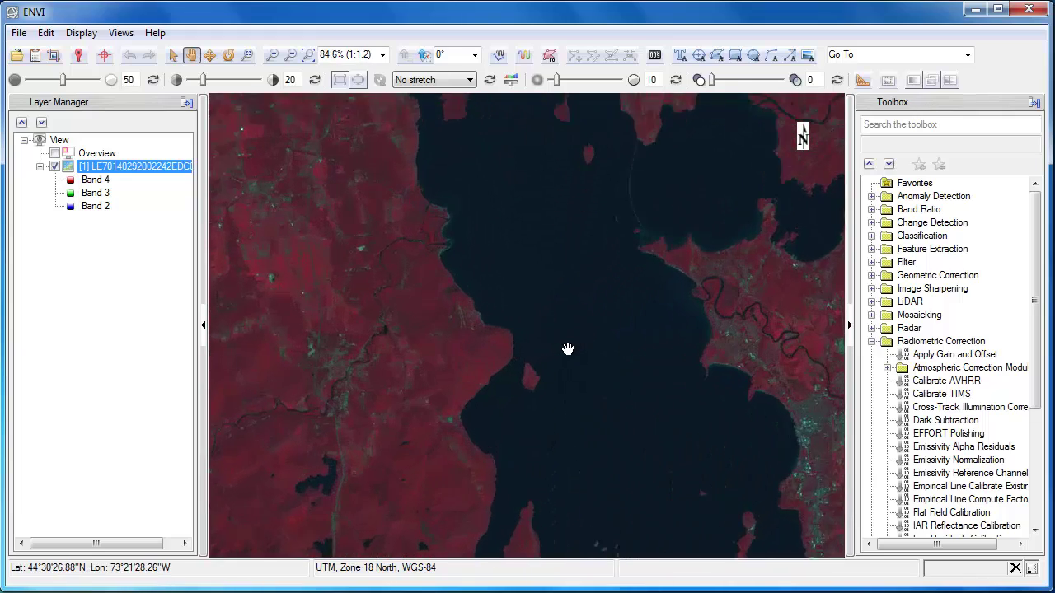
scroll(567, 349, "up", 9)
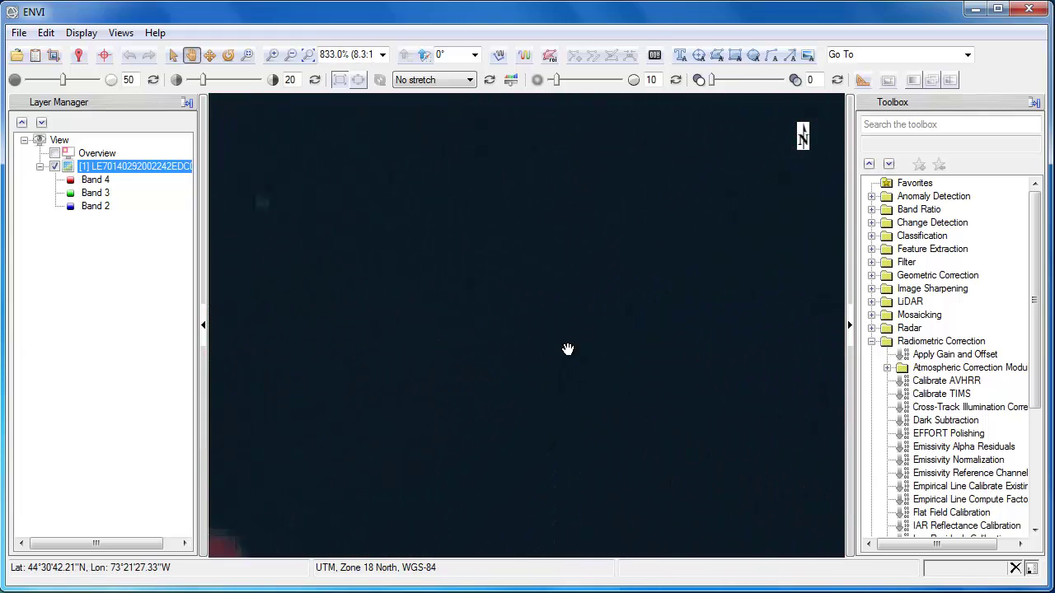
scroll(568, 349, "up", 2)
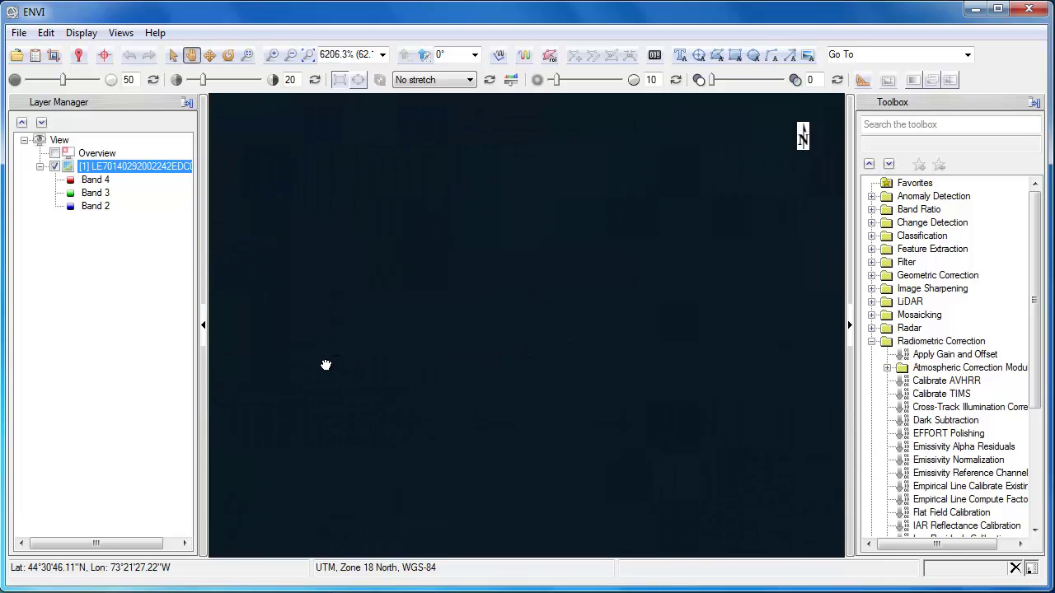
right_click(123, 169)
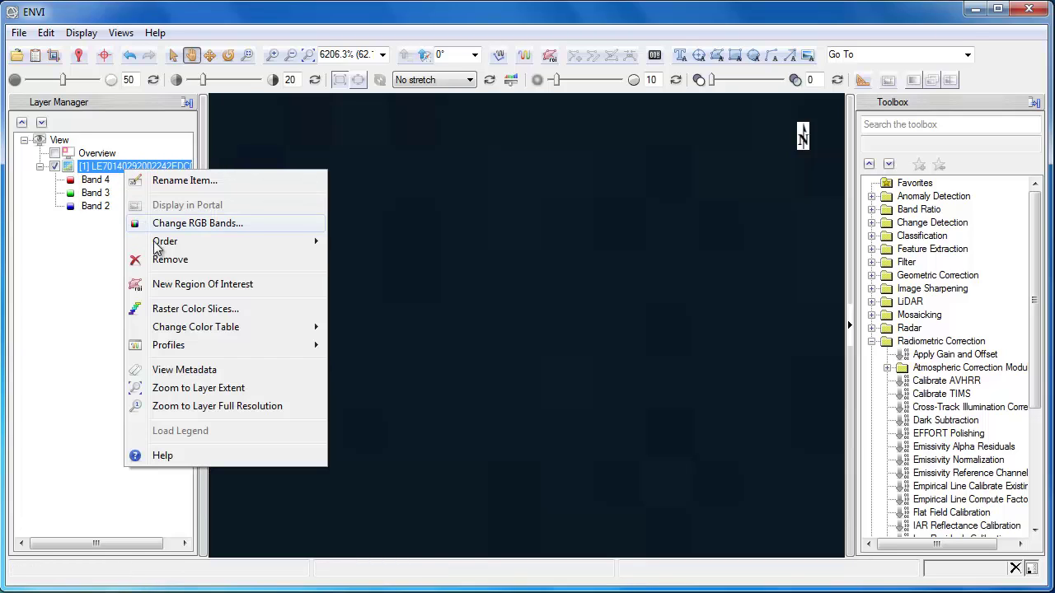
left_click(165, 282)
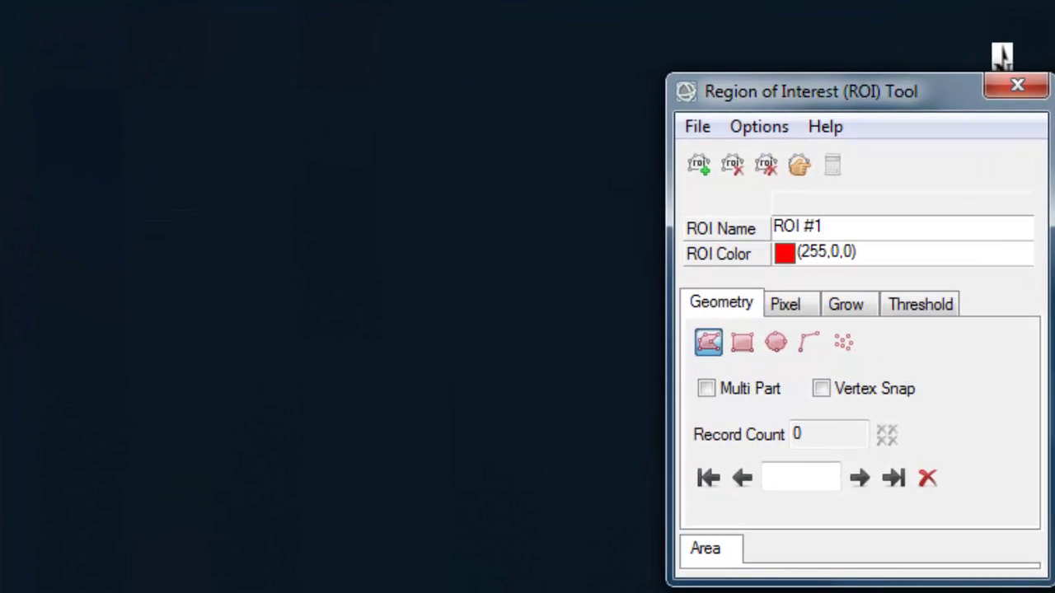
- Record a single dark water pixel as a point in ROI #1 and close the ROI tool
left_click(843, 343)
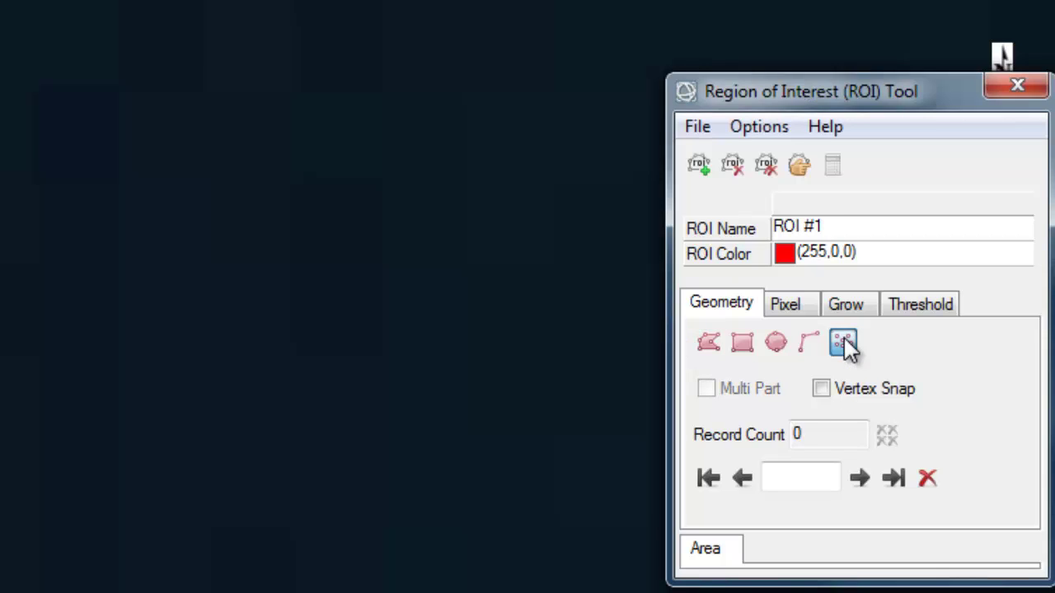
left_click(336, 309)
right_click(337, 310)
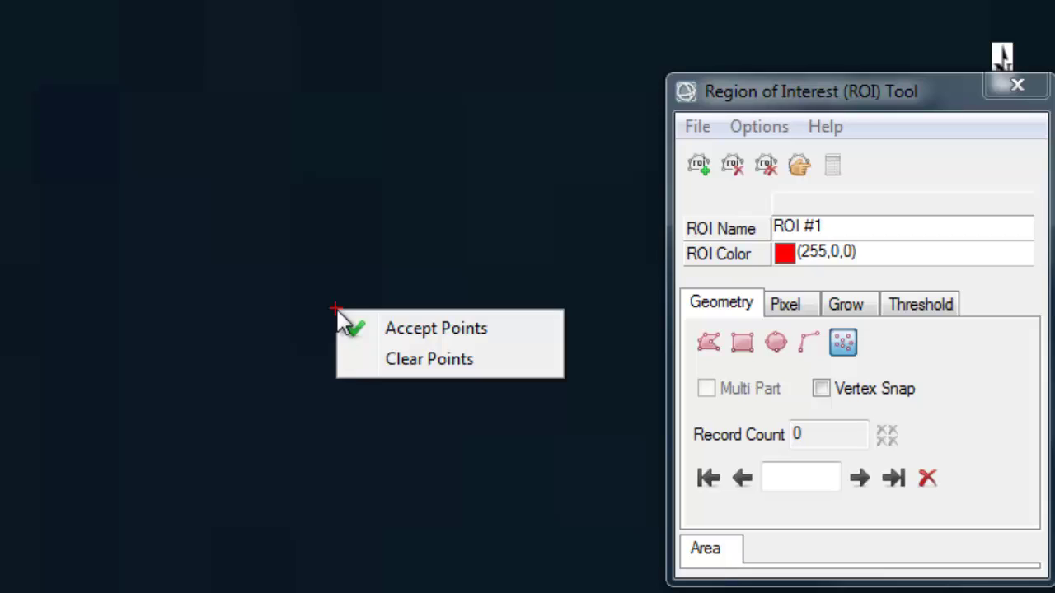
left_click(388, 330)
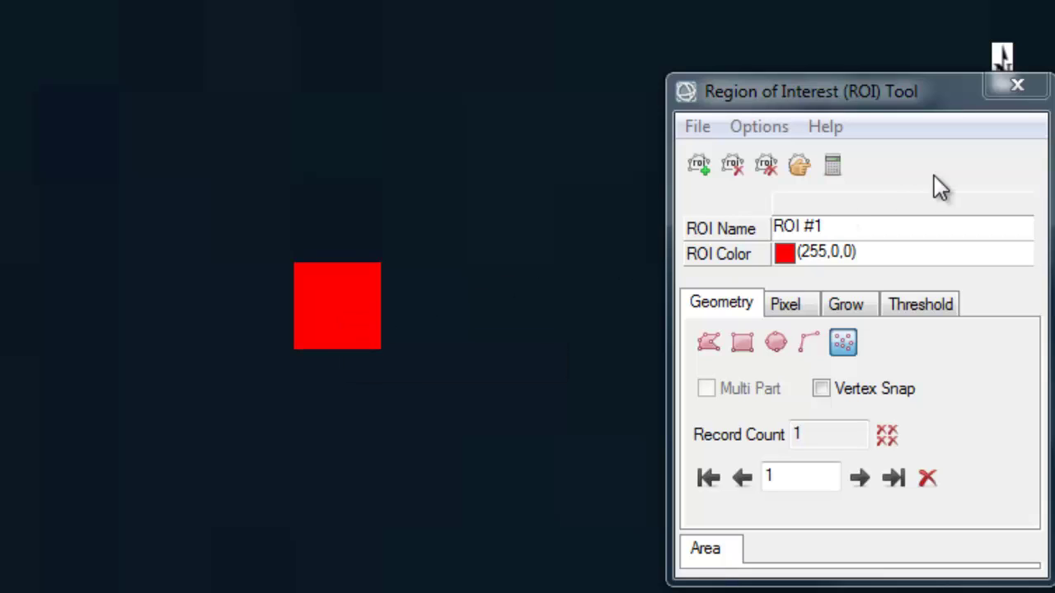
left_click(1019, 88)
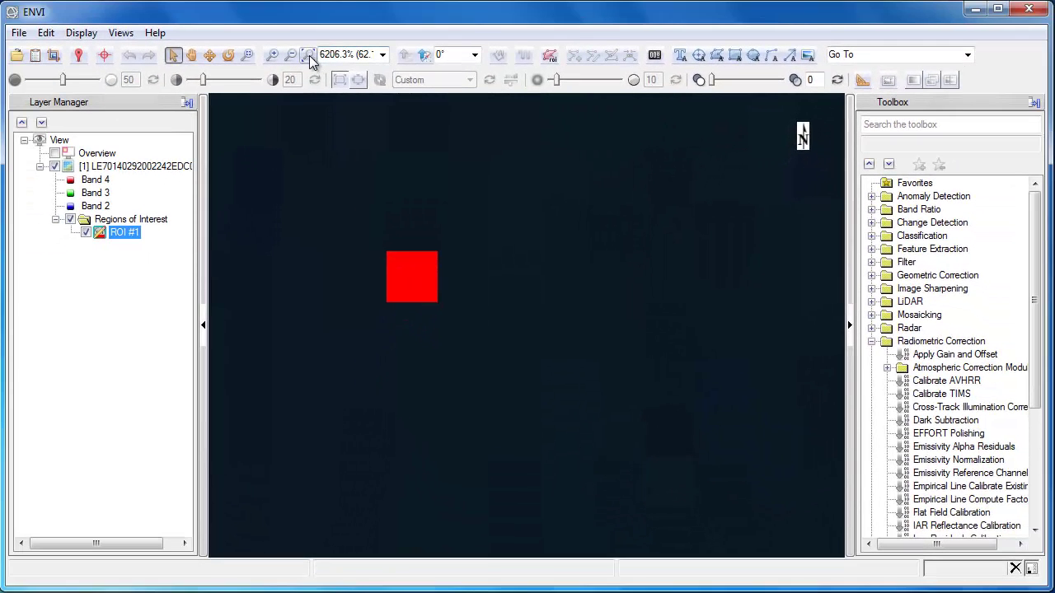
left_click(309, 58)
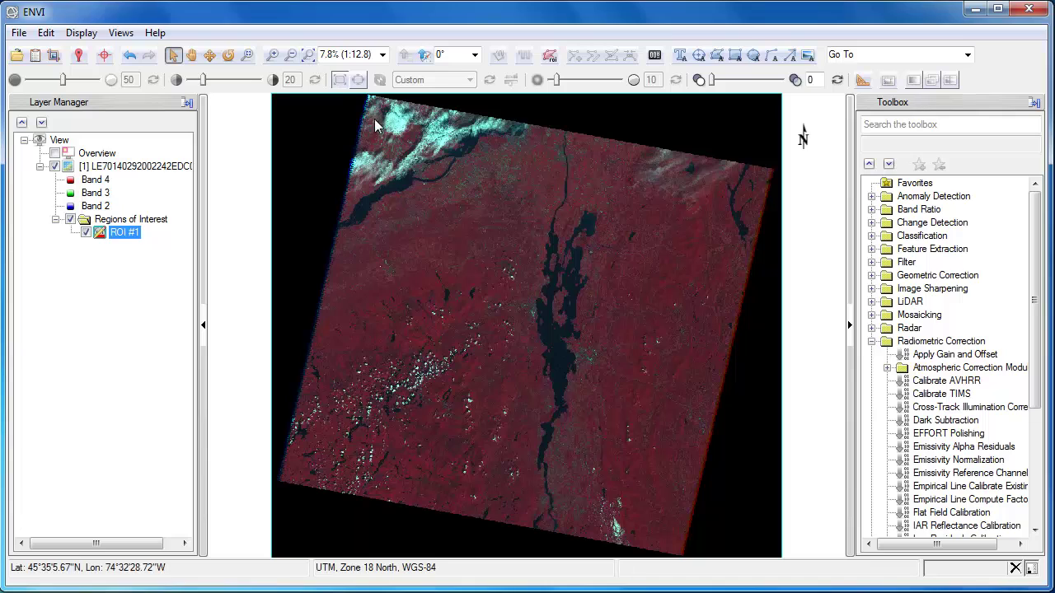
double_click(927, 422)
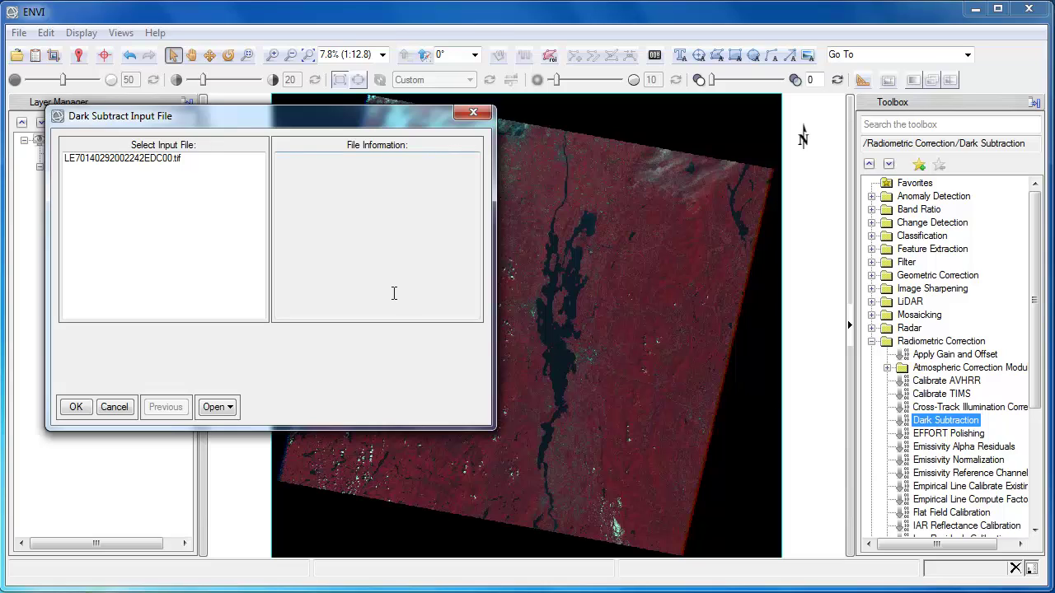
left_click(153, 161)
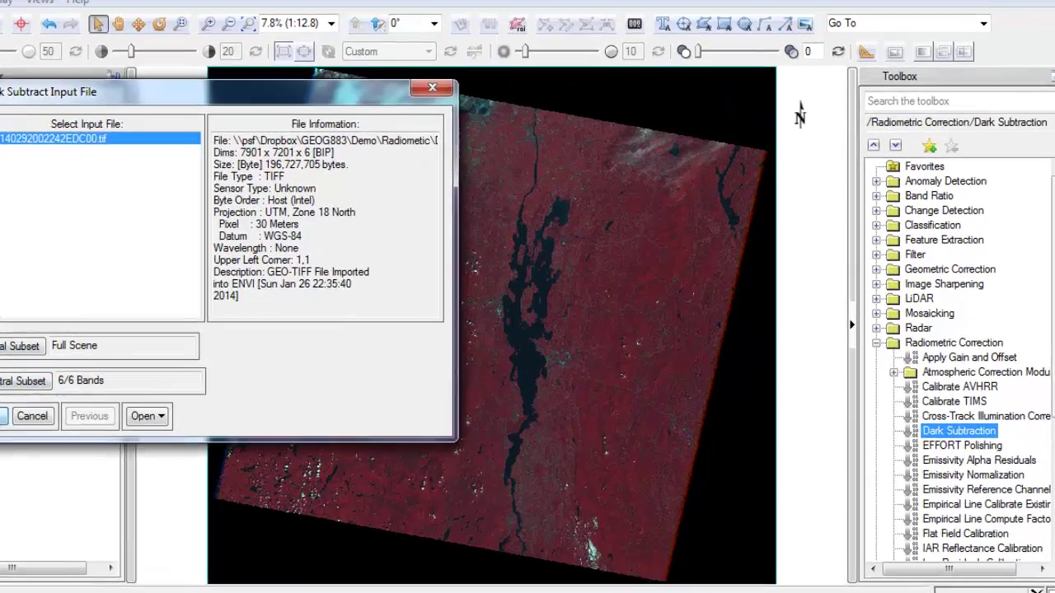
left_click(75, 408)
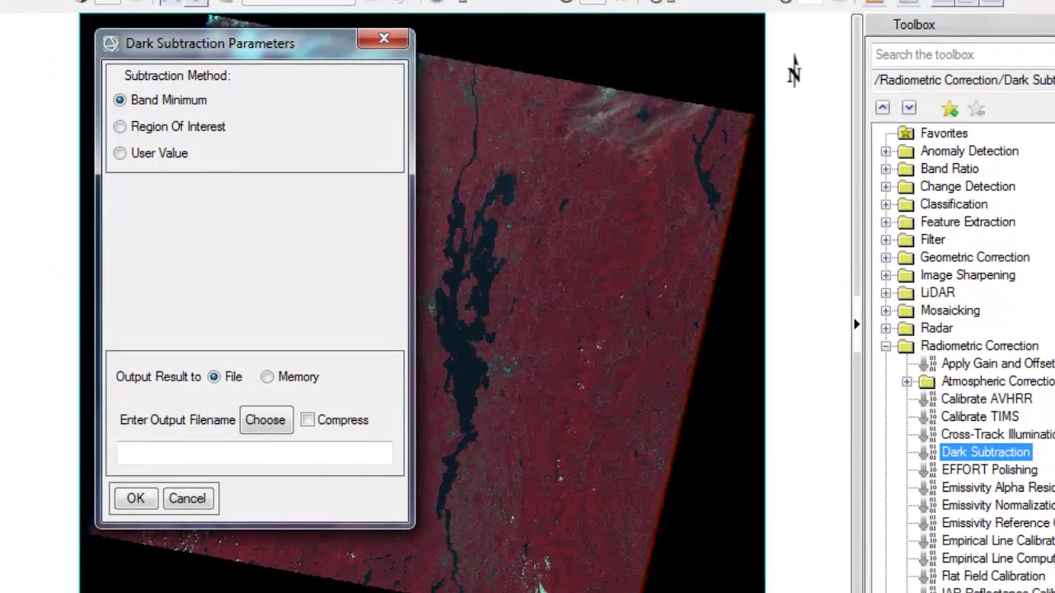
left_click(124, 127)
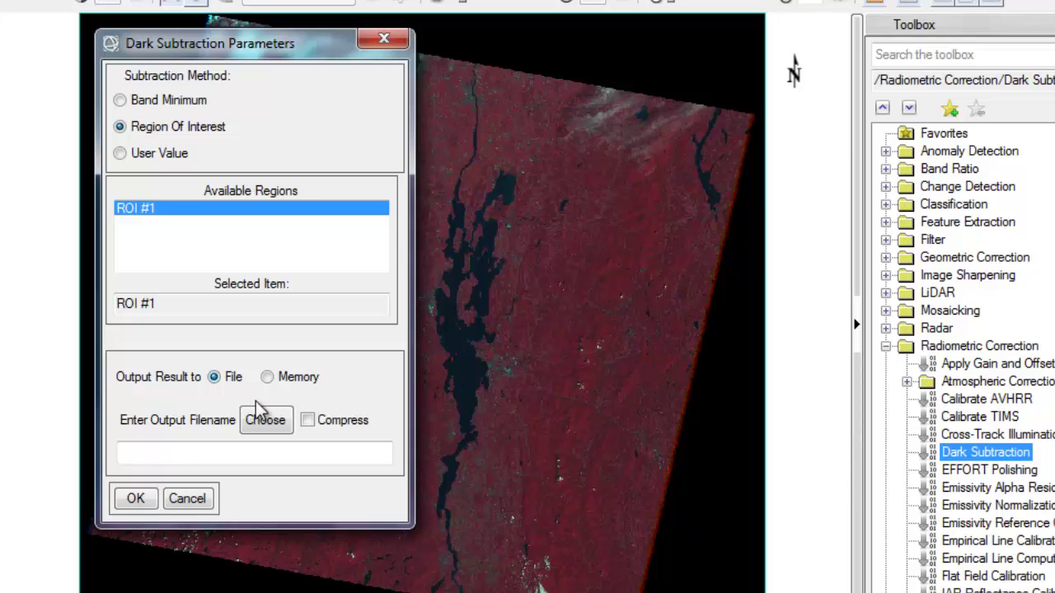
left_click(276, 437)
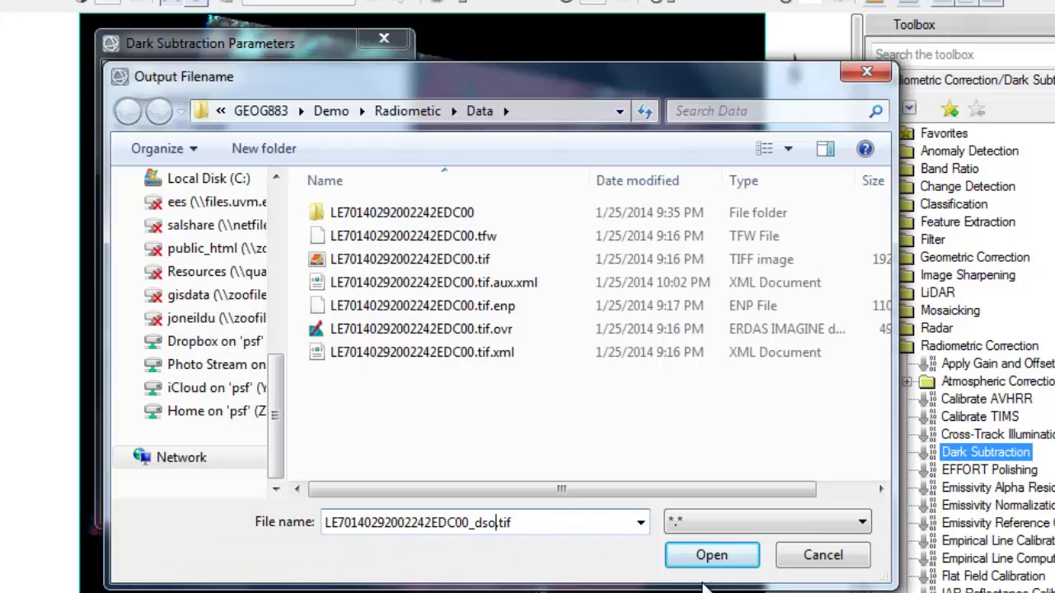
left_click(706, 566)
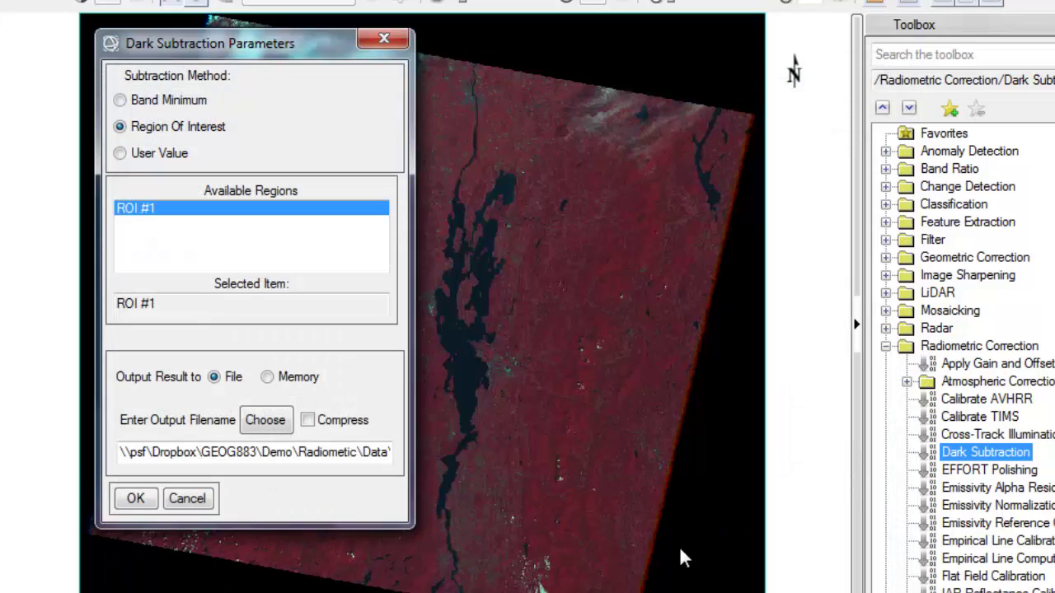
left_click(137, 500)
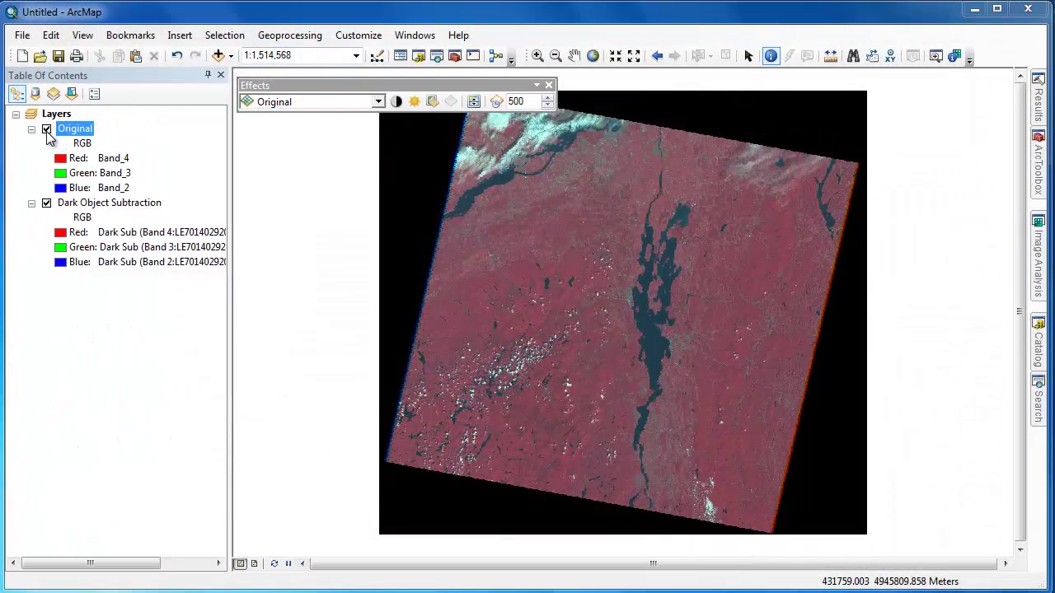
- Switch to ArcMap and compare the Original layer with Dark Object Subtraction by toggling its visibility and swiping it
left_click(47, 130)
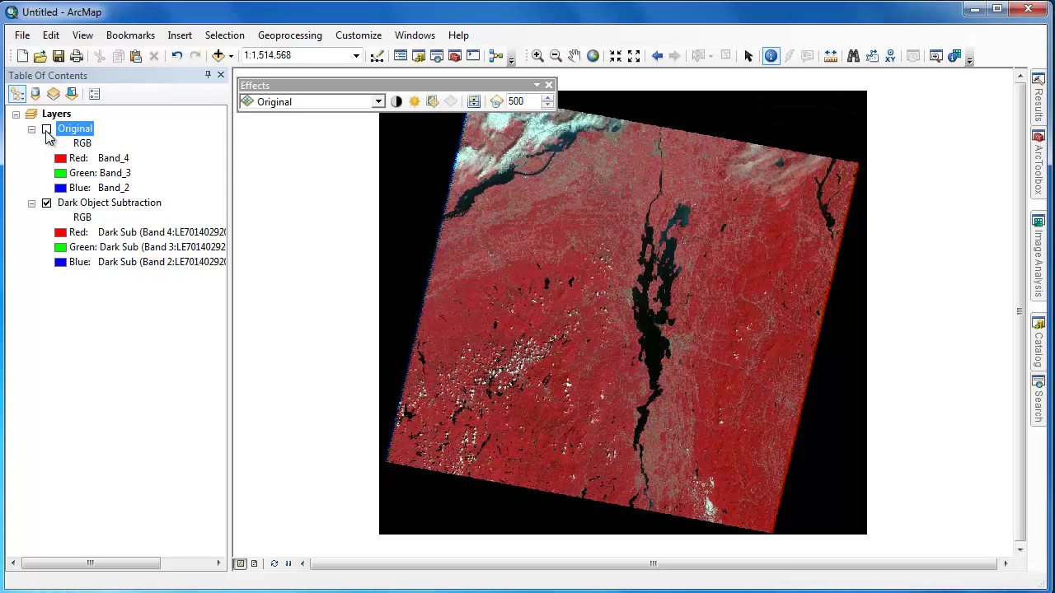
left_click(47, 129)
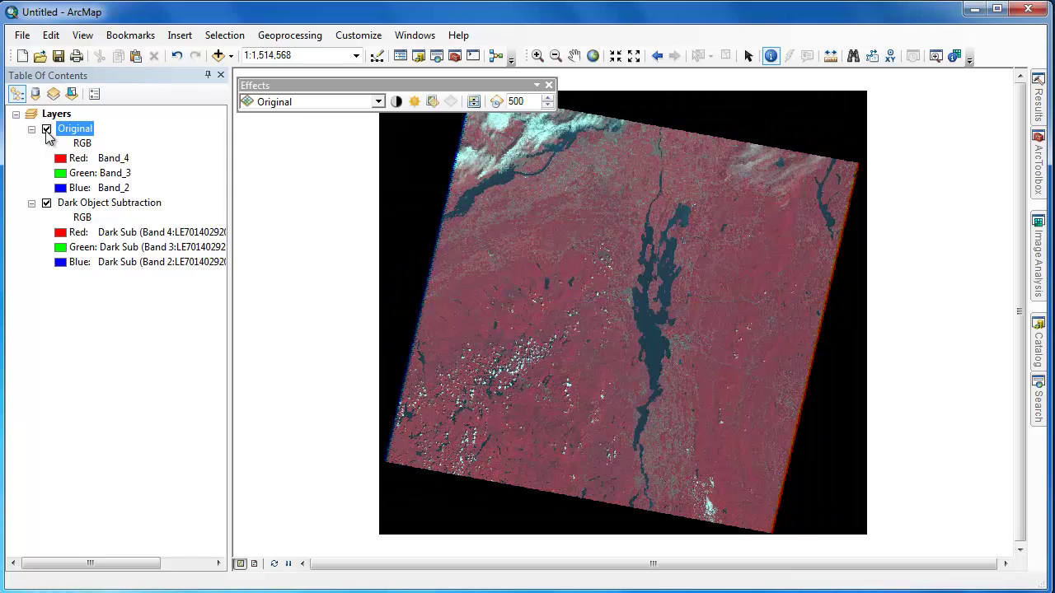
left_click(474, 101)
left_click_drag(677, 133, 722, 521)
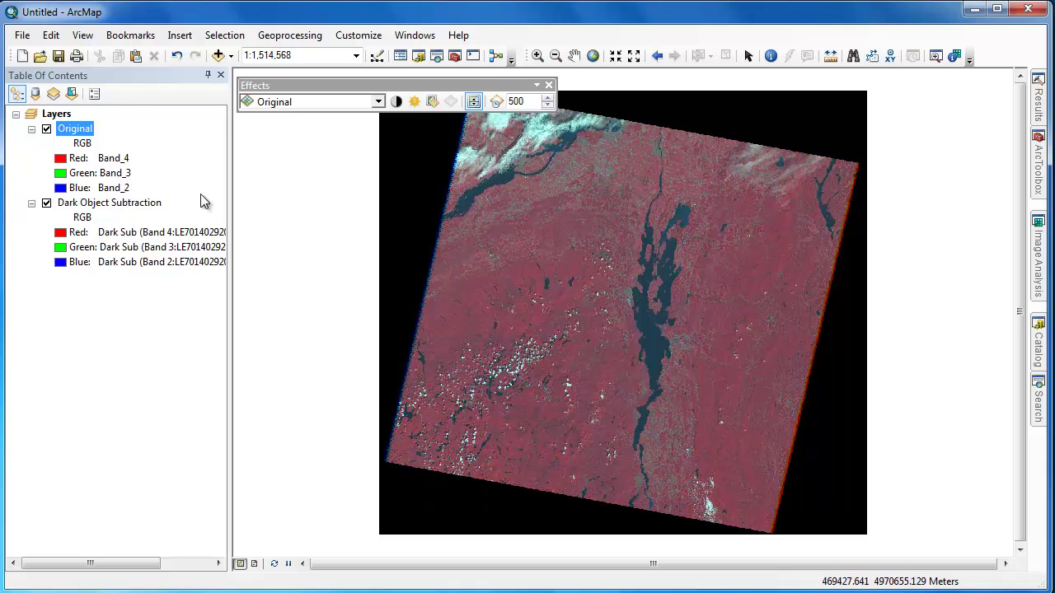
double_click(86, 132)
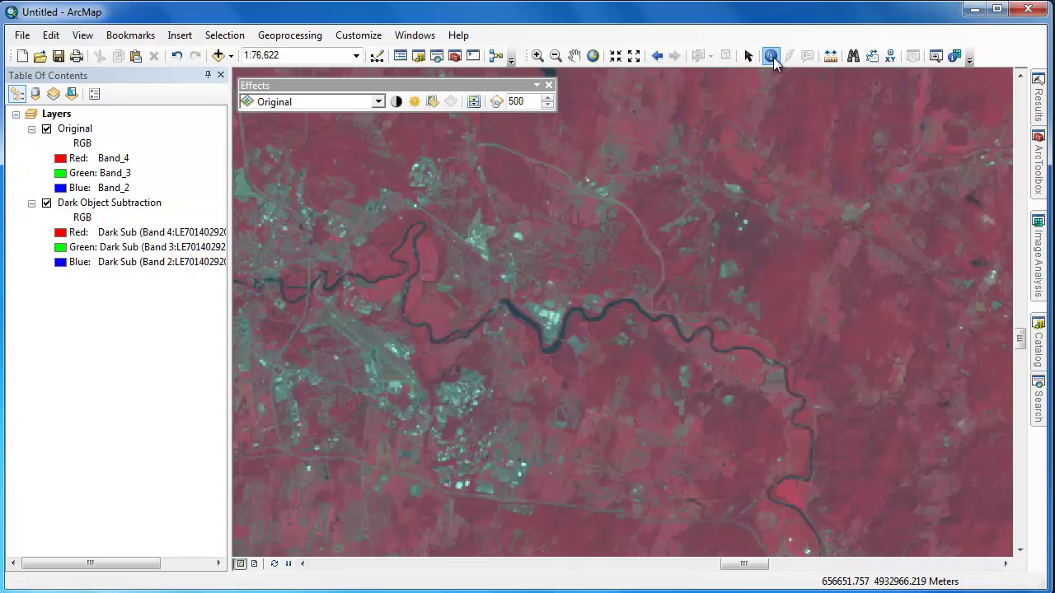
- Identify a pixel north of the river and compare its RGB values in the Original and Dark Object Subtraction layers
left_click(771, 56)
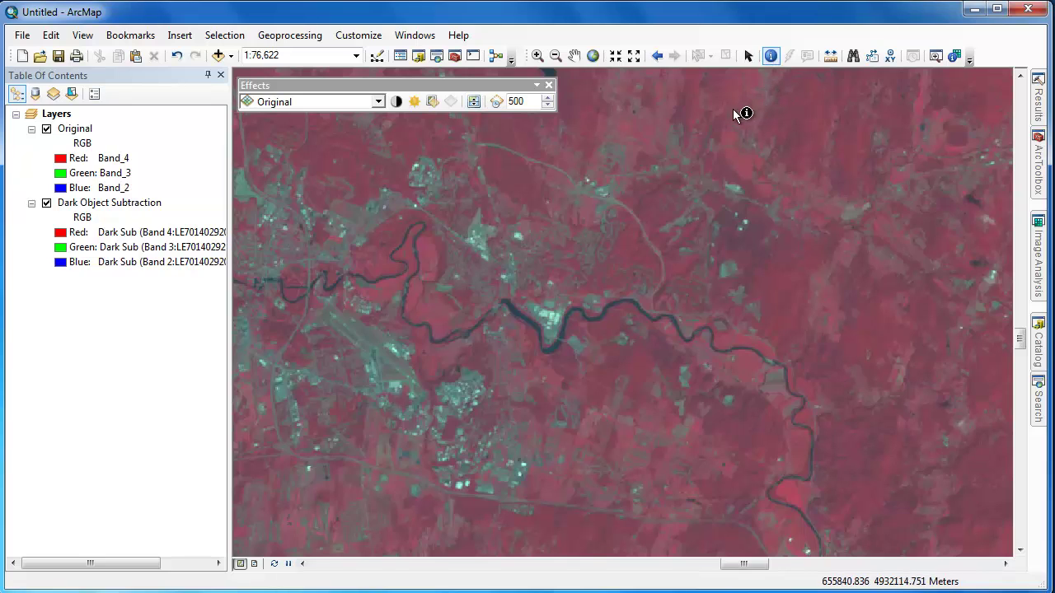
left_click(650, 207)
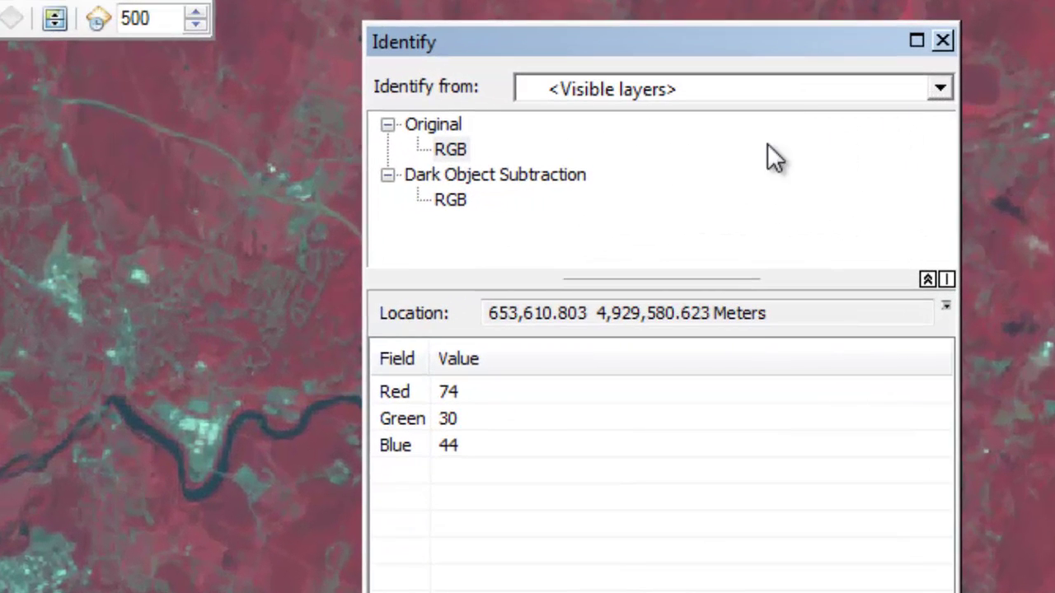
left_click(453, 202)
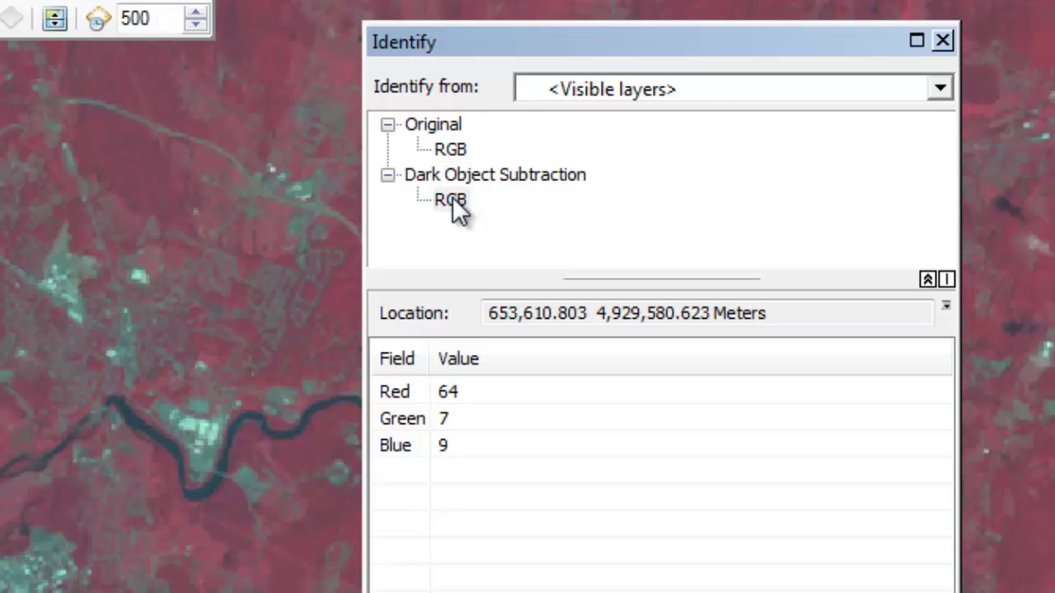
left_click(453, 151)
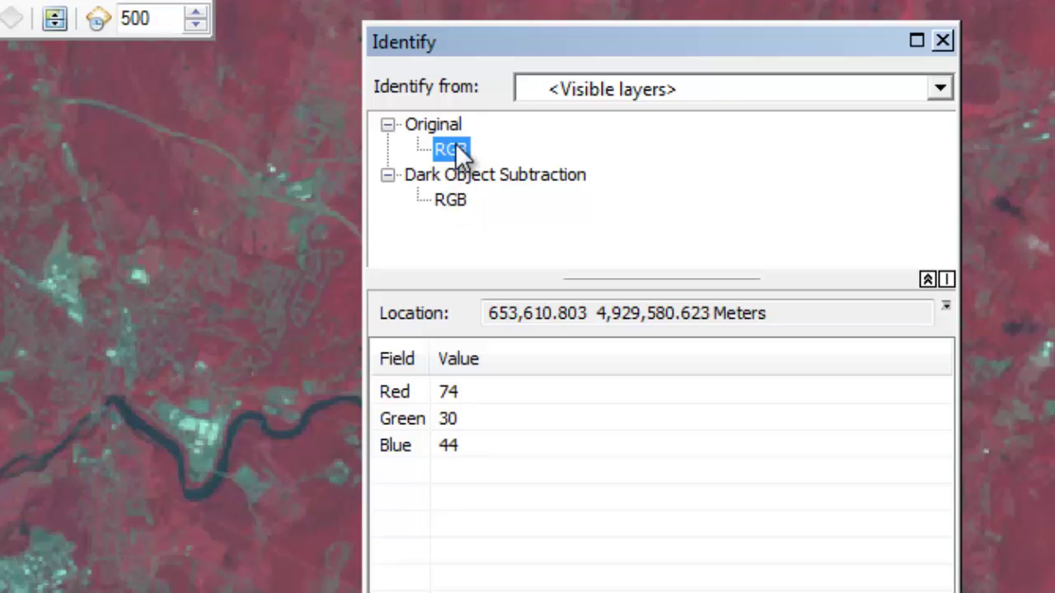
- Compare the identified pixel's near-infrared, red and green band values between the Original and Dark Object Subtraction results, and close the Identify results
left_click(446, 202)
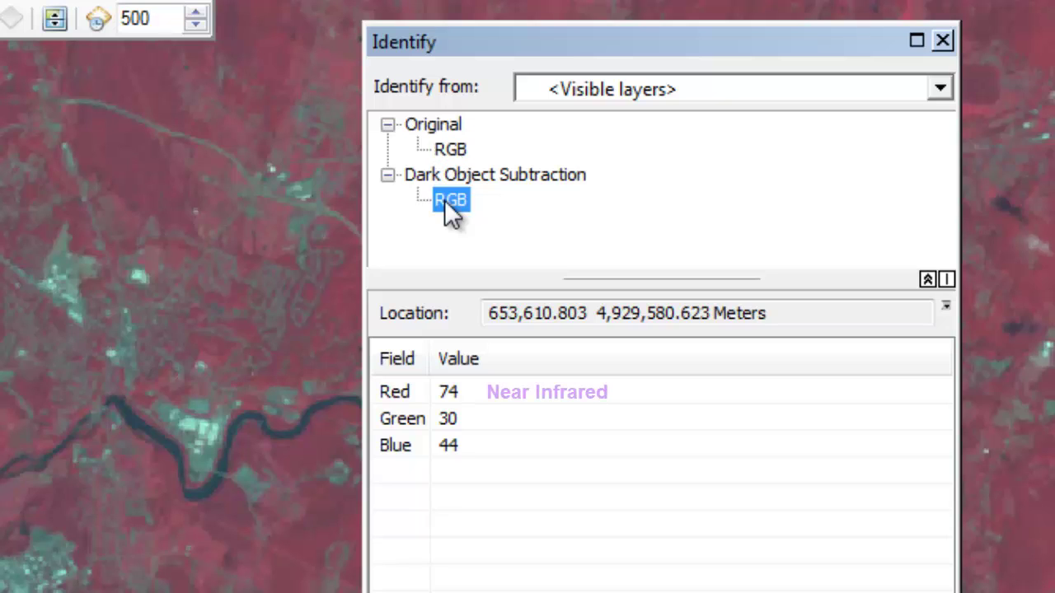
left_click(453, 149)
left_click(450, 199)
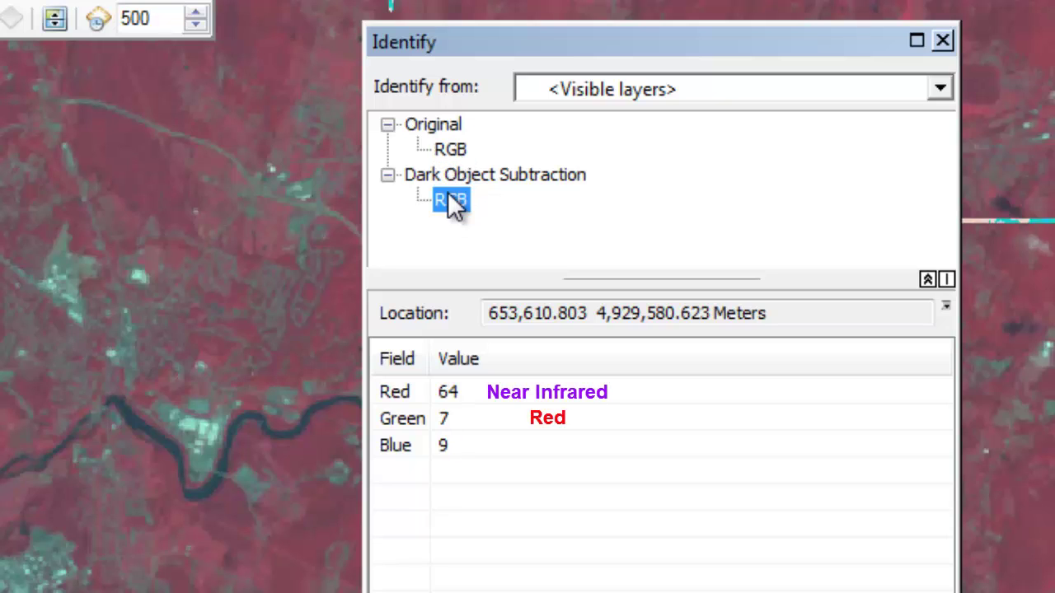
left_click(453, 150)
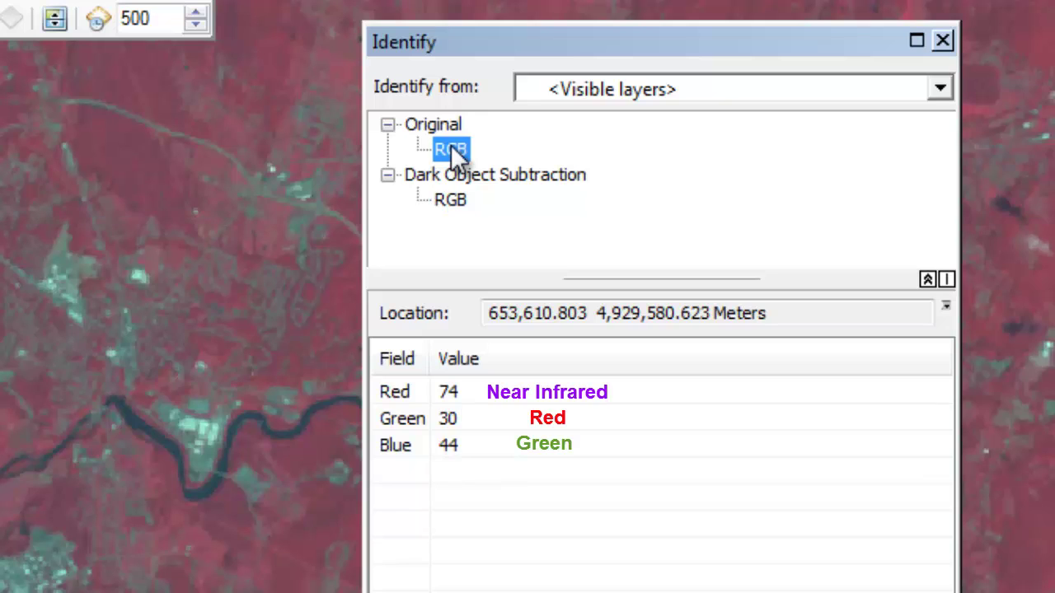
left_click(450, 198)
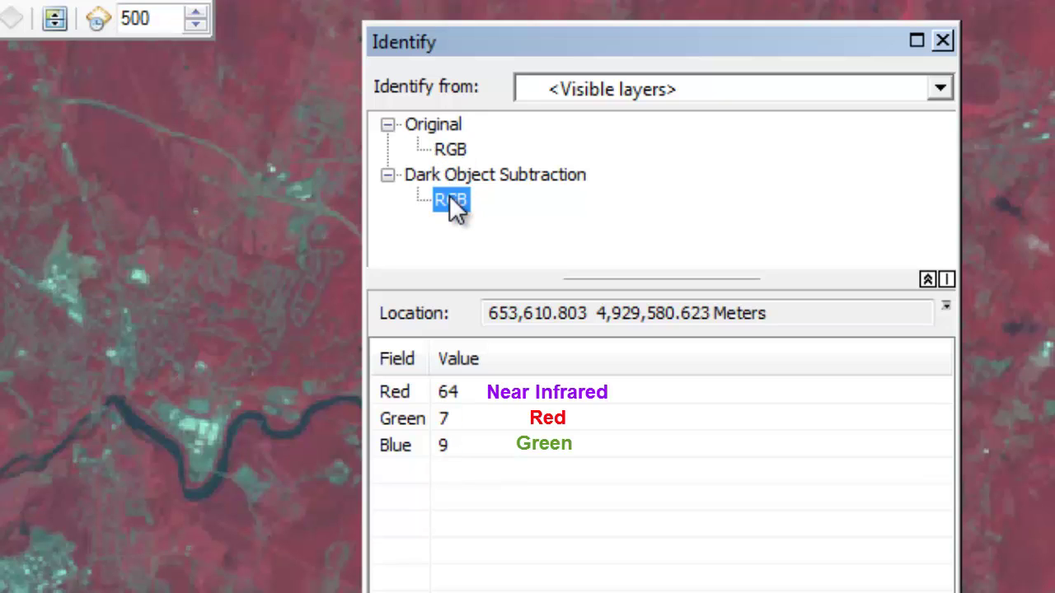
left_click(450, 148)
left_click(451, 200)
left_click(450, 149)
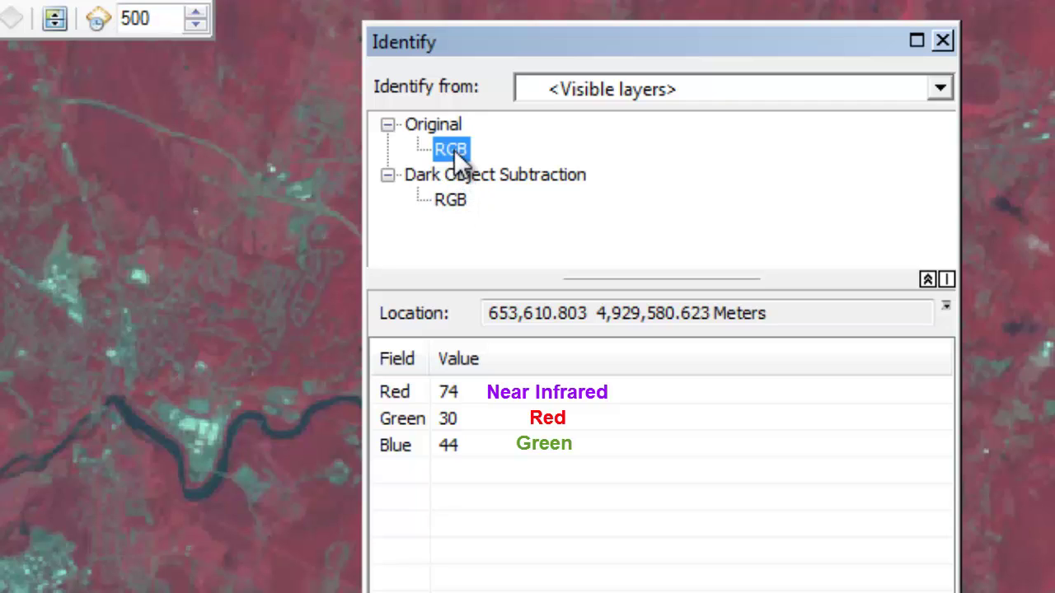
left_click(453, 199)
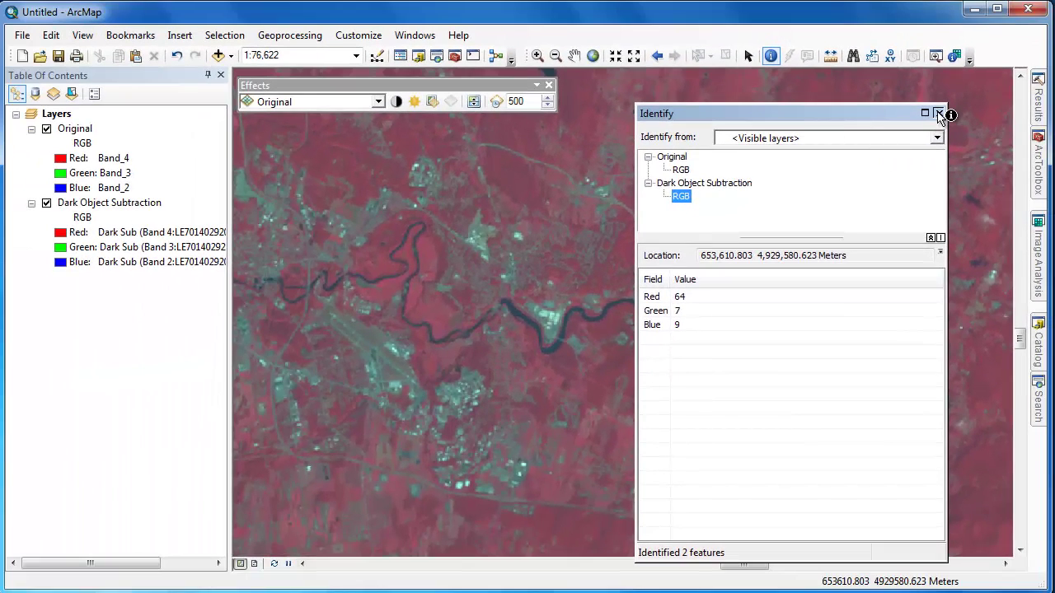
left_click(938, 114)
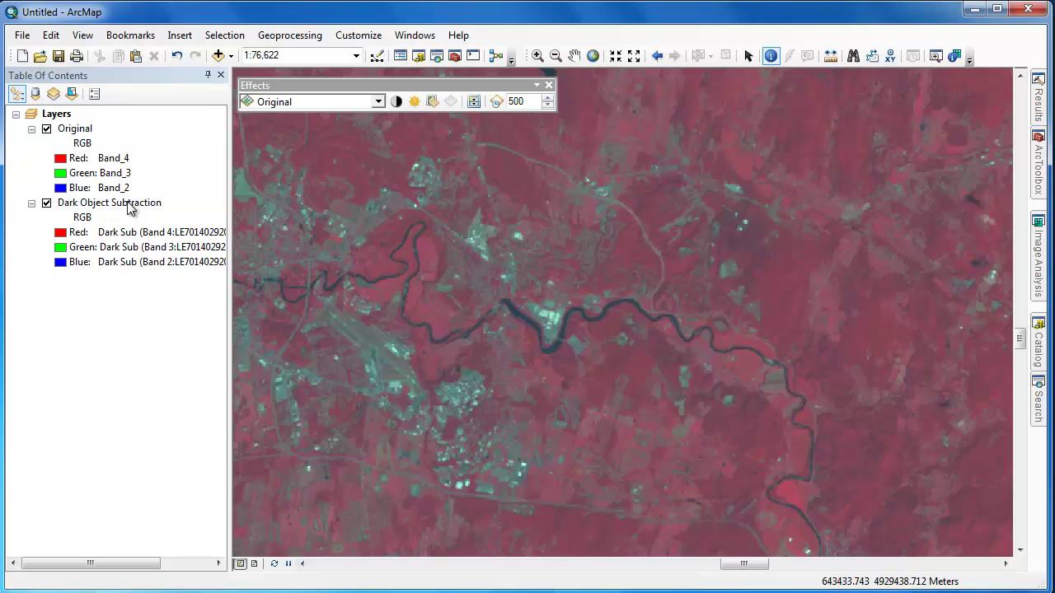
- Examine the Band_1 and Band_2 statistics in the Original layer's source properties, and close the properties without changes
right_click(82, 137)
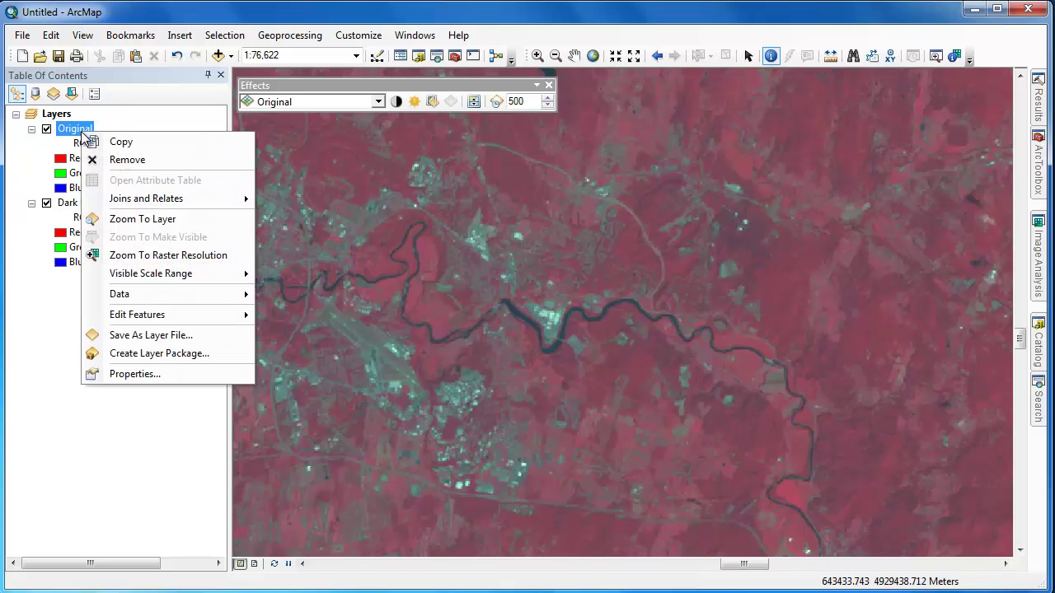
left_click(124, 374)
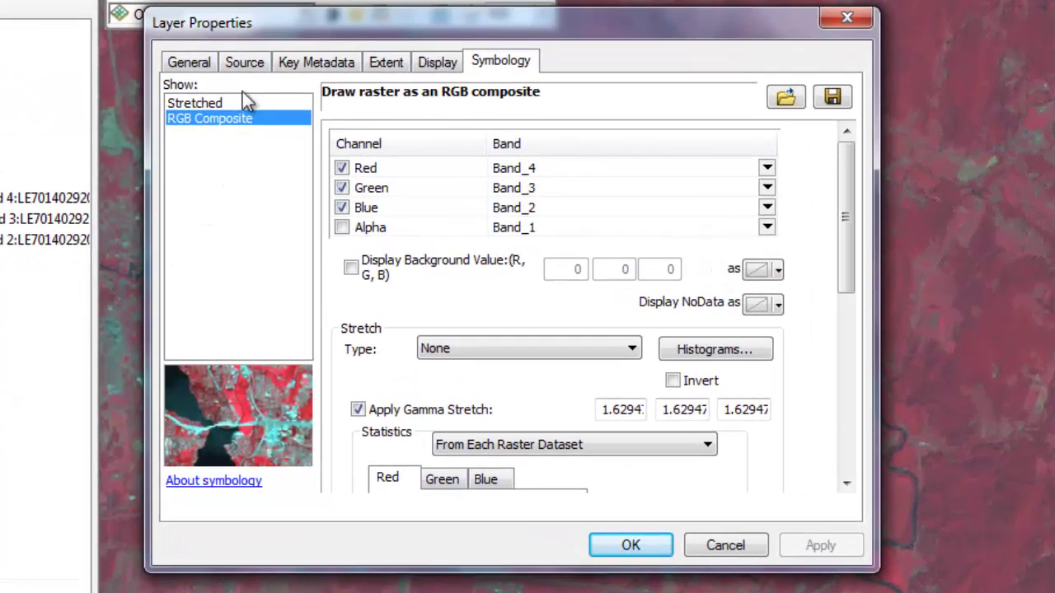
left_click(247, 64)
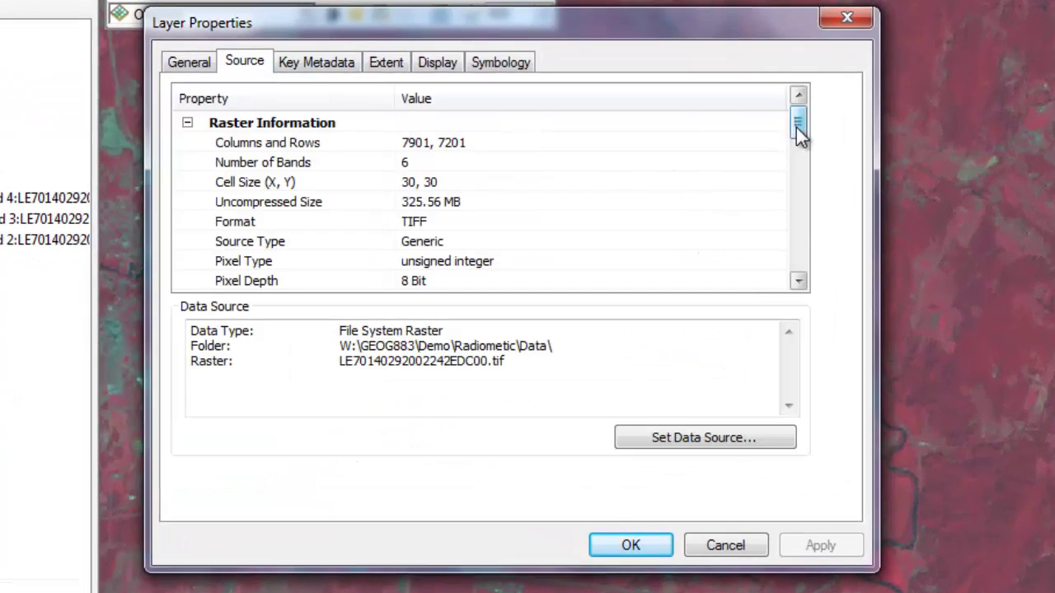
left_click_drag(796, 125, 792, 256)
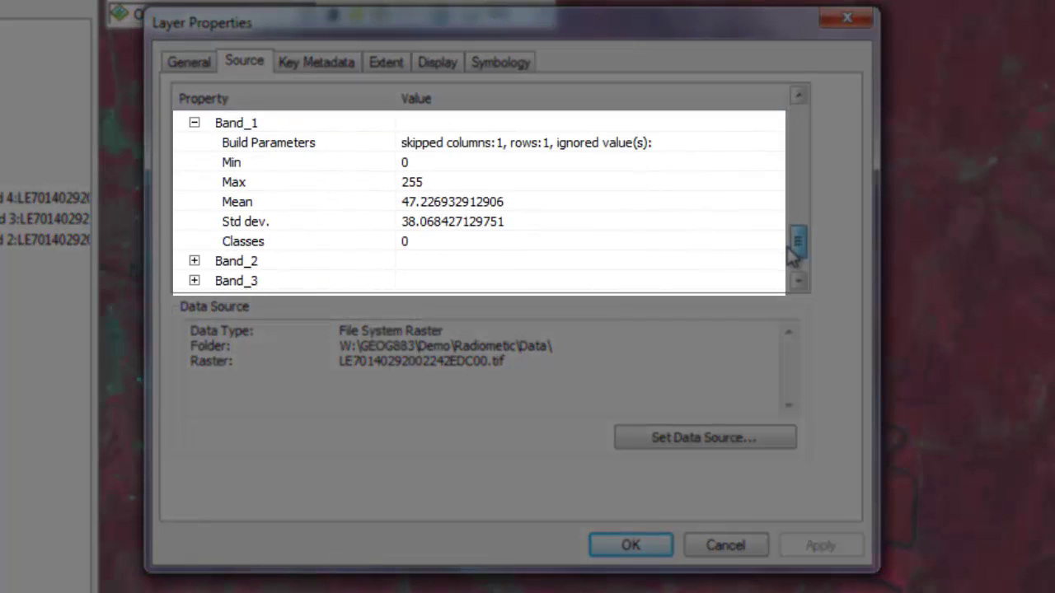
left_click(195, 260)
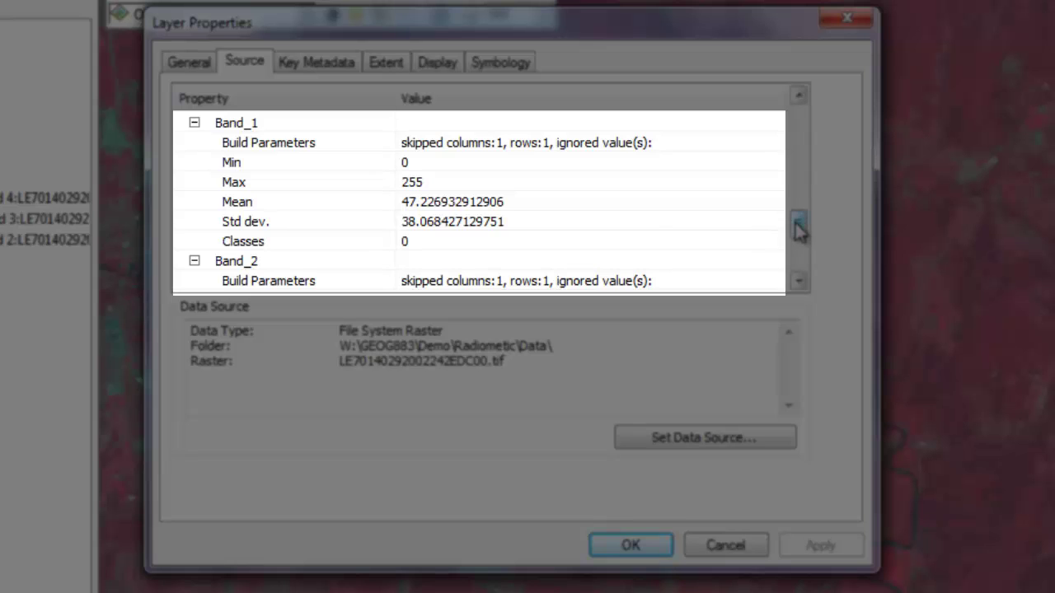
left_click_drag(798, 223, 798, 251)
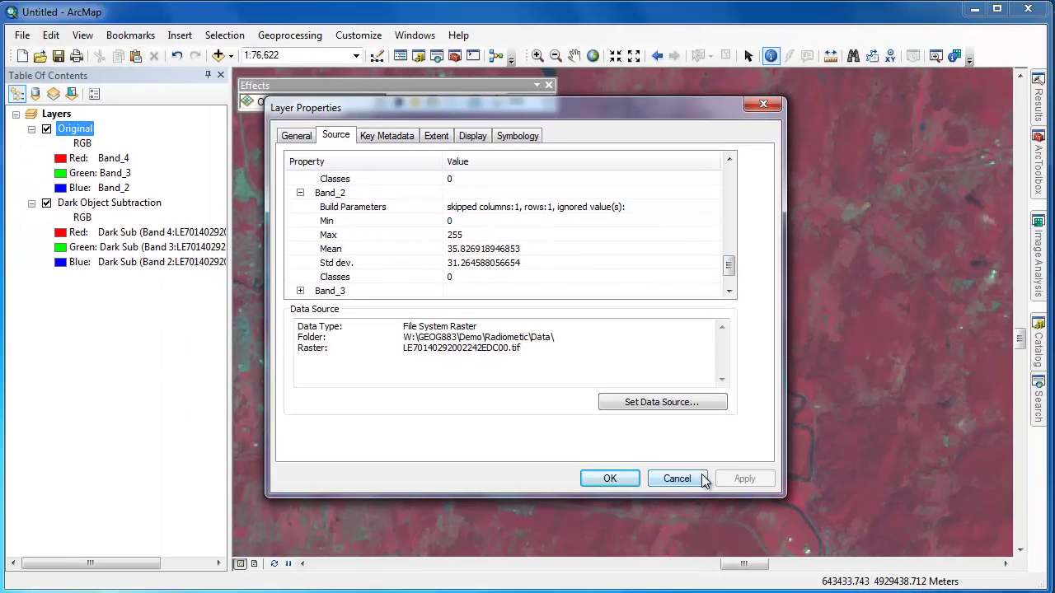
left_click(677, 479)
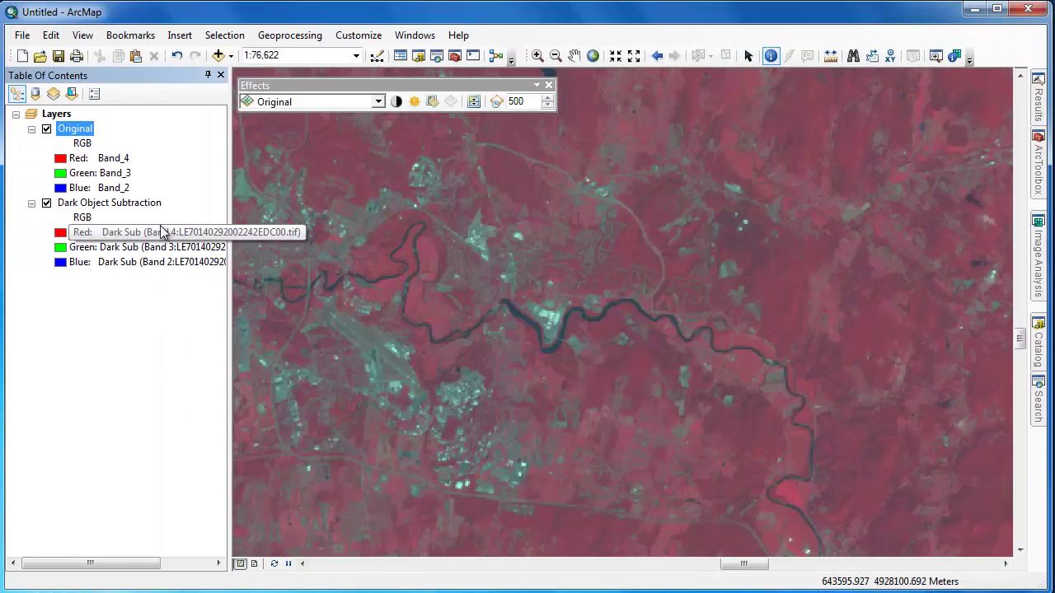
- Check the band statistics in the Dark Object Subtraction layer's source properties, and close the properties without changes
right_click(149, 207)
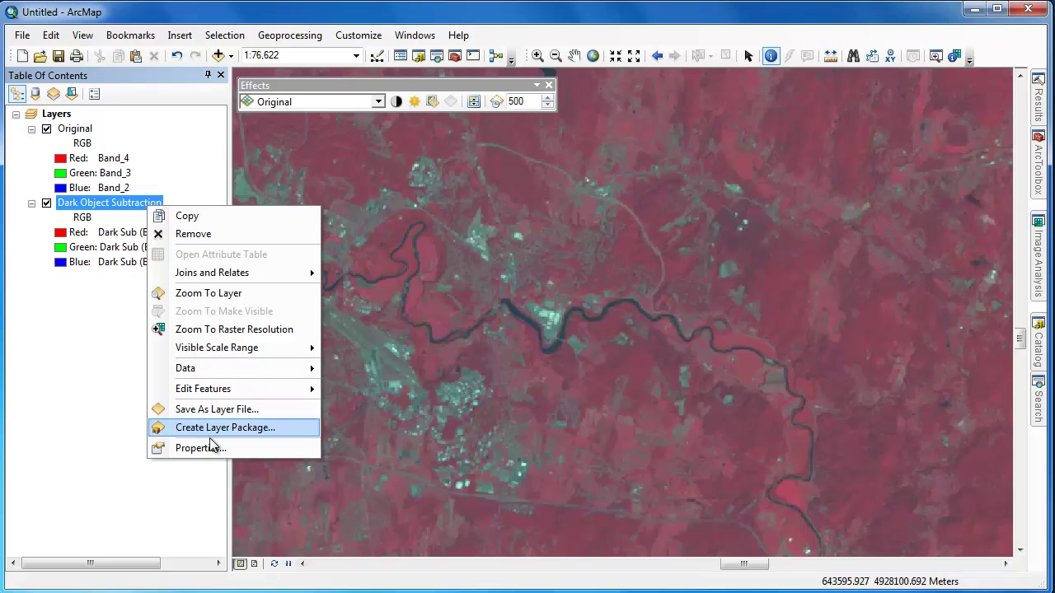
left_click(206, 447)
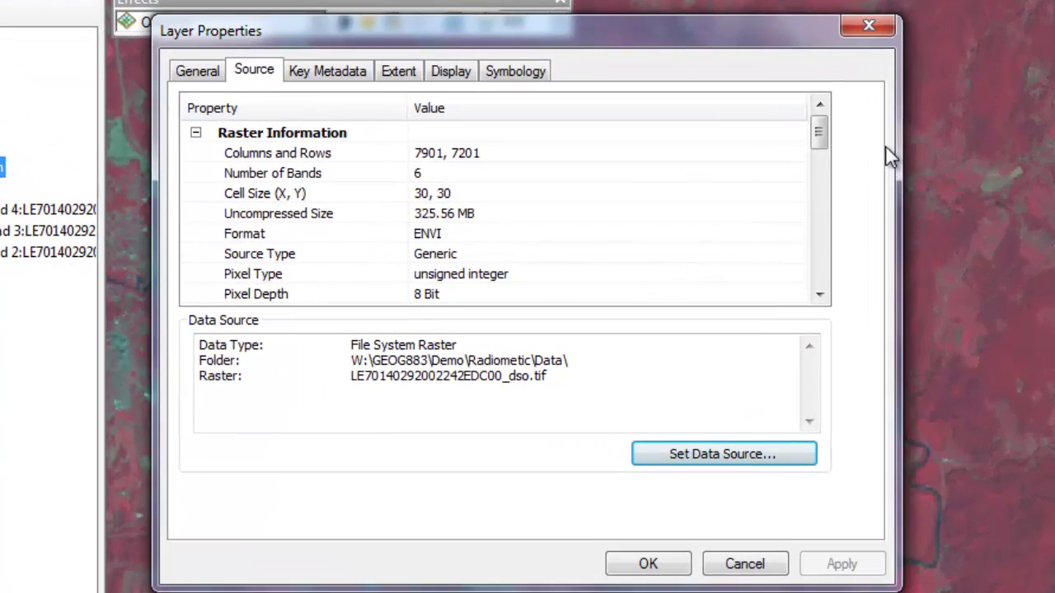
left_click_drag(819, 141, 819, 231)
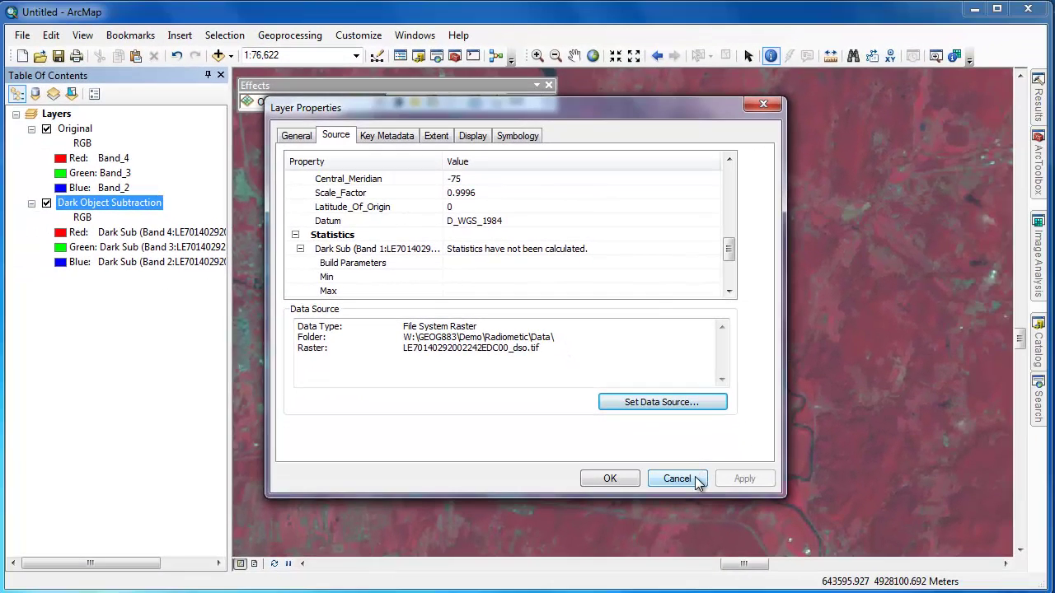
left_click(697, 481)
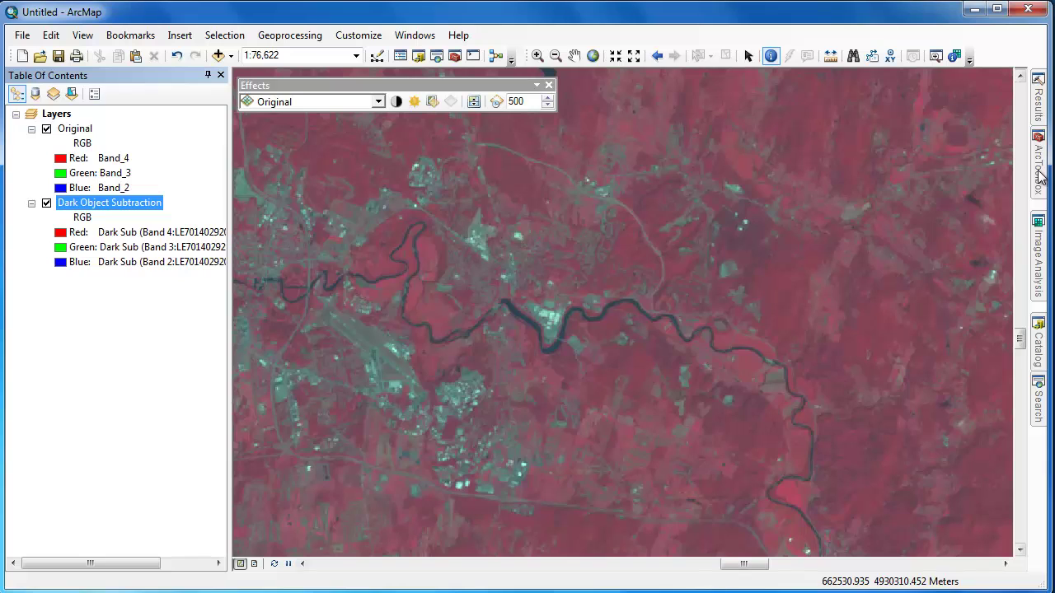
mouse_move(1039, 190)
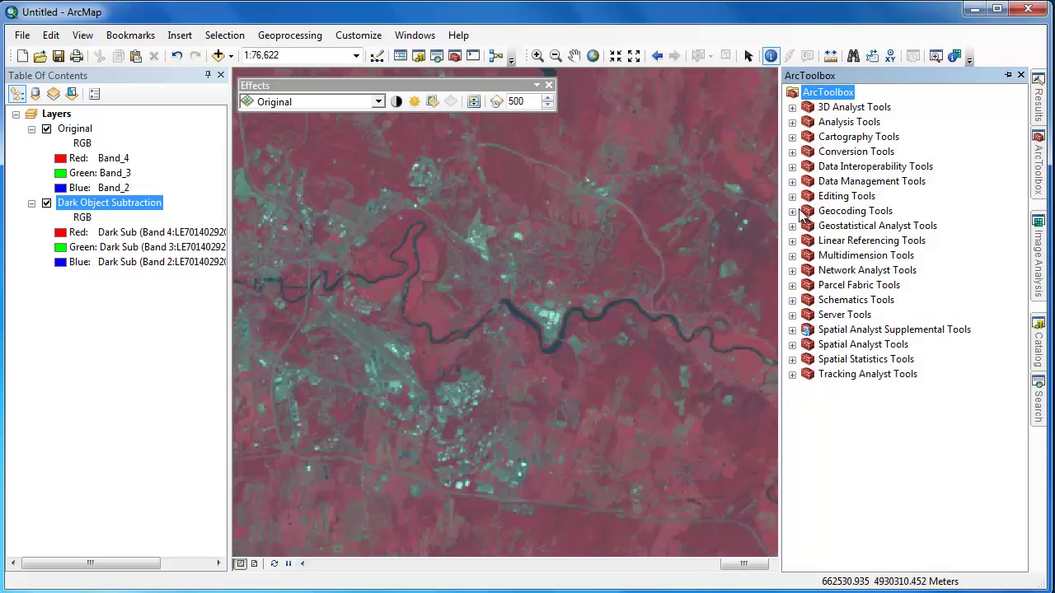
left_click(792, 182)
left_click(808, 449)
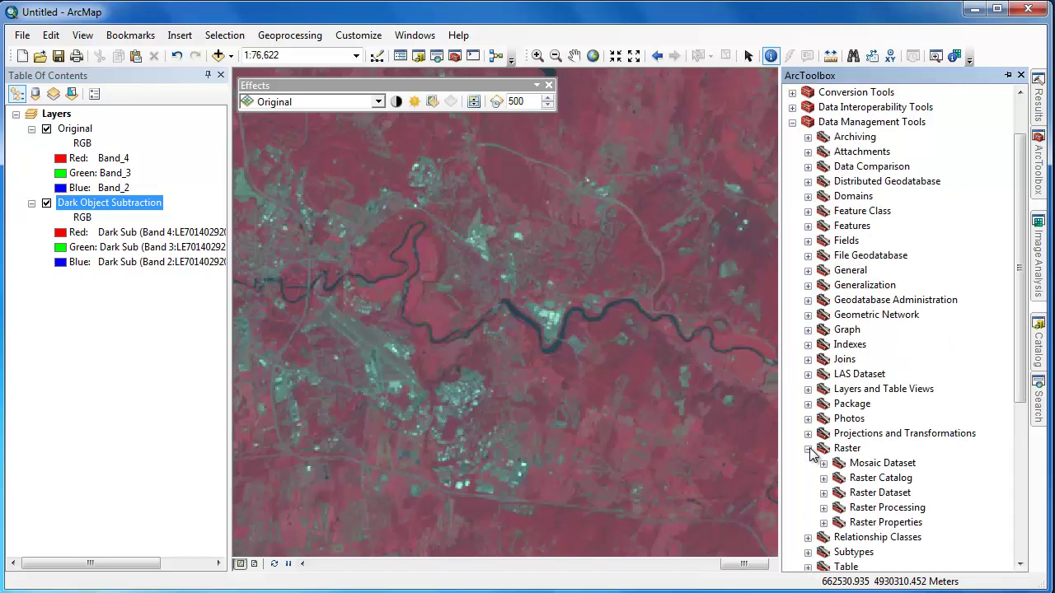
left_click(823, 523)
double_click(880, 464)
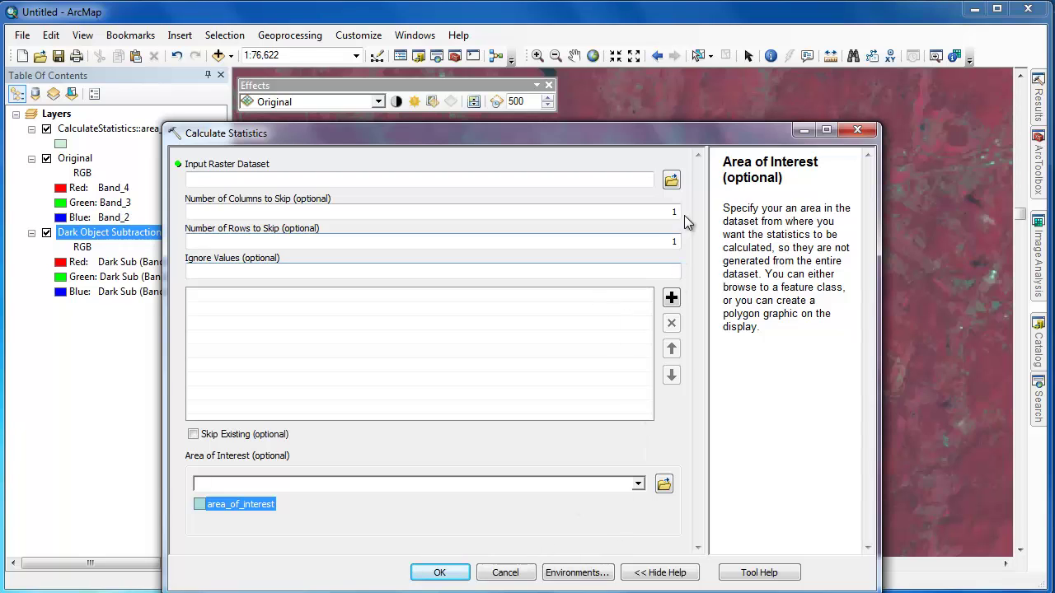
left_click(672, 183)
left_click(671, 183)
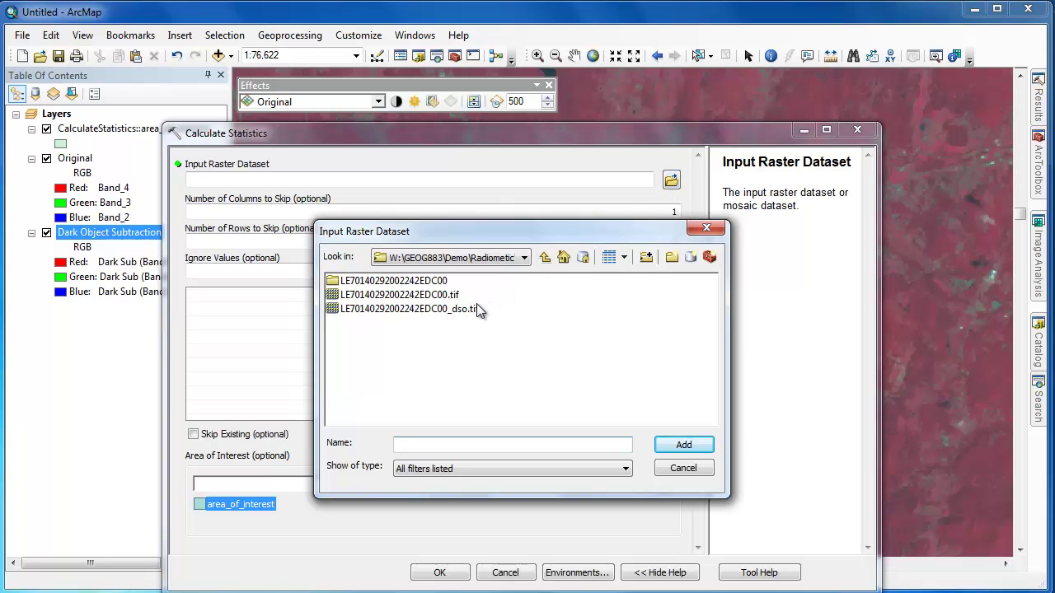
left_click(451, 309)
left_click(683, 445)
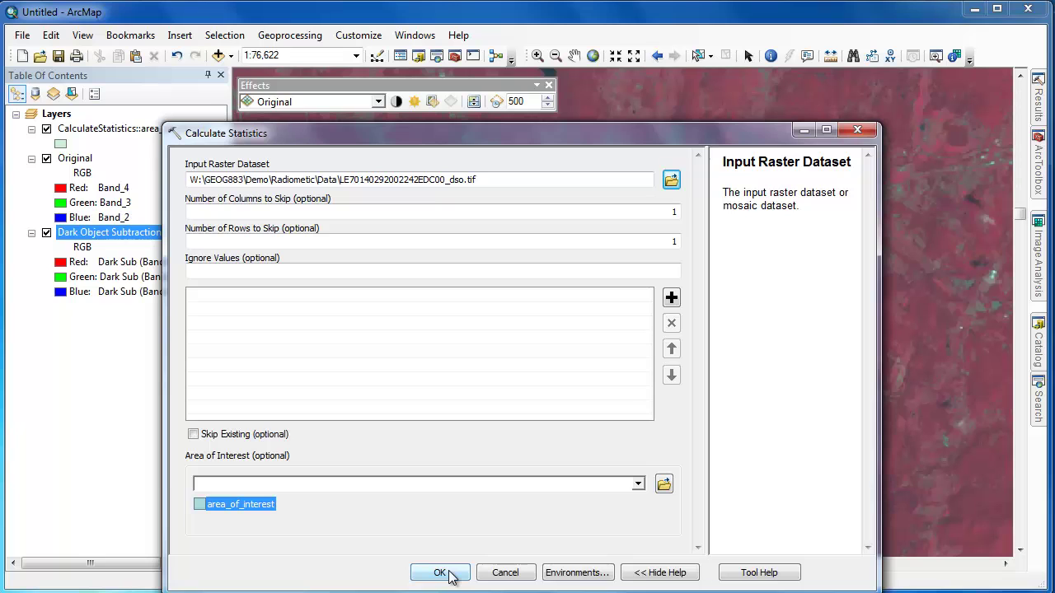
left_click(450, 571)
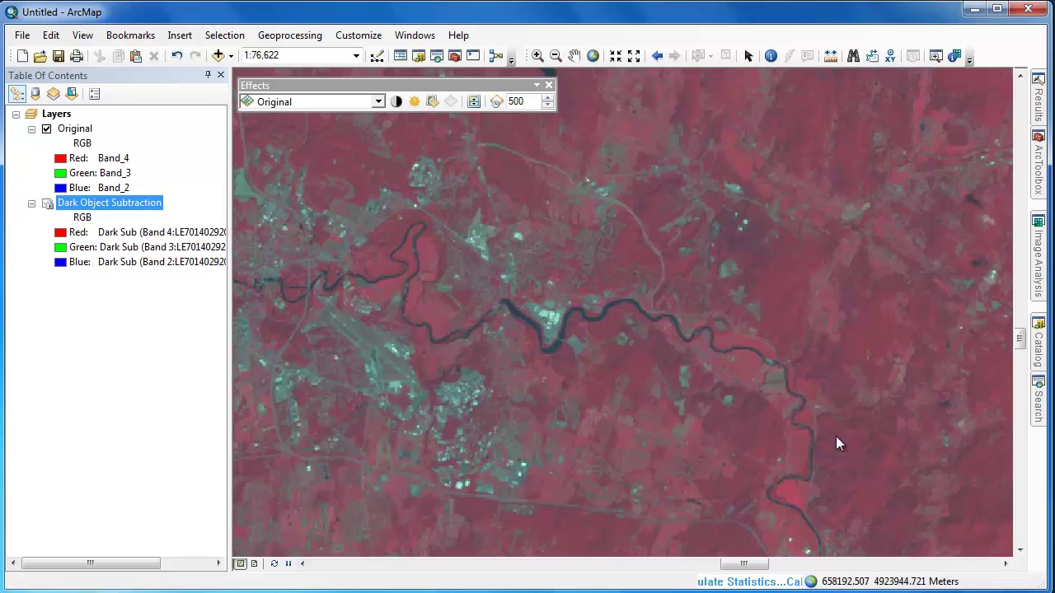
- Examine the calculated Band 1 and Band 2 statistics in the Dark Object Subtraction layer's source properties, and close the properties
right_click(134, 206)
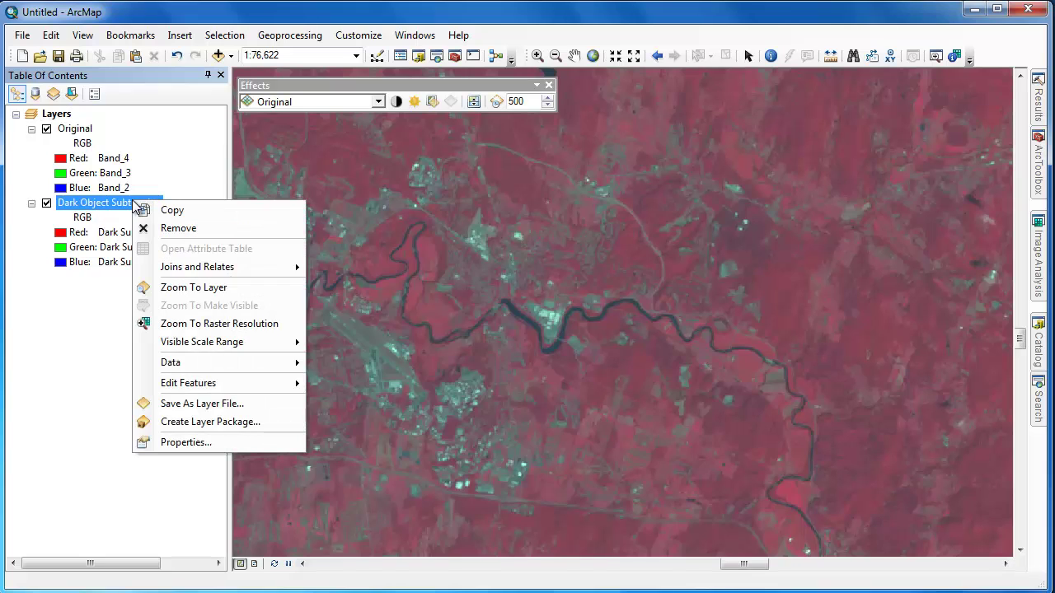
left_click(198, 442)
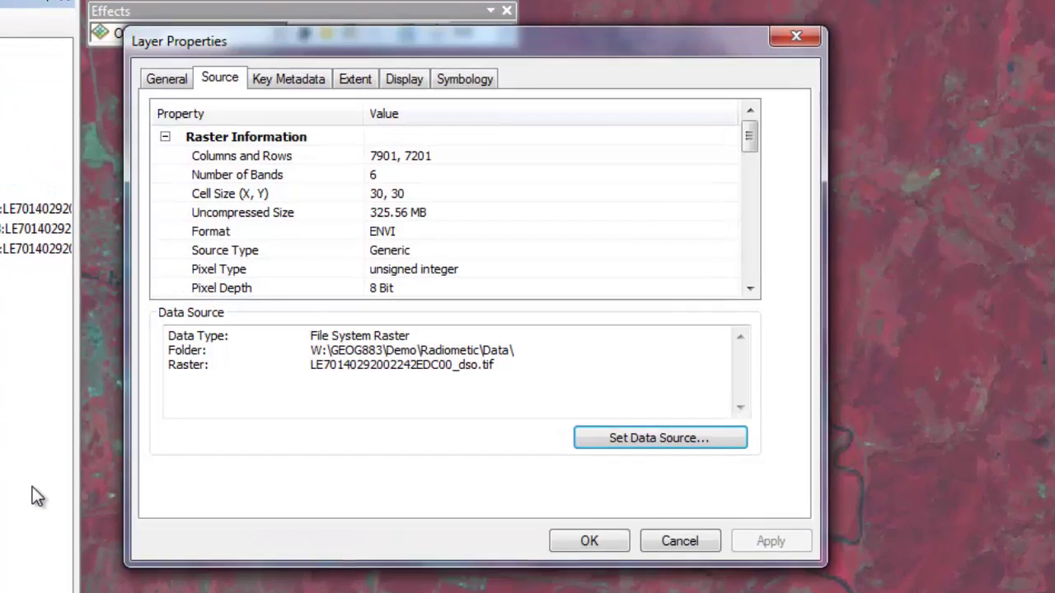
left_click_drag(749, 147, 750, 268)
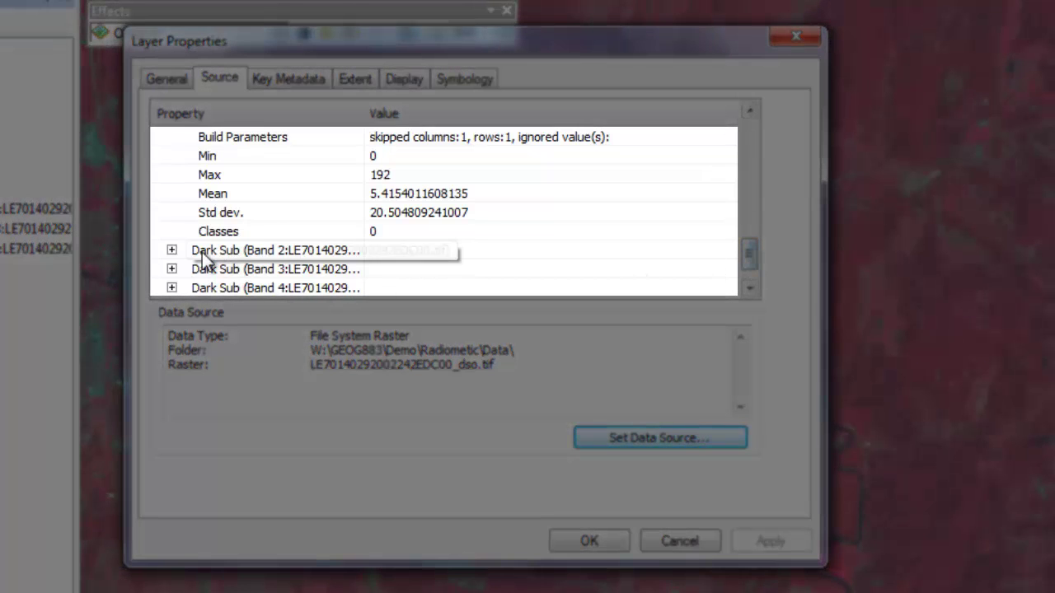
left_click(172, 250)
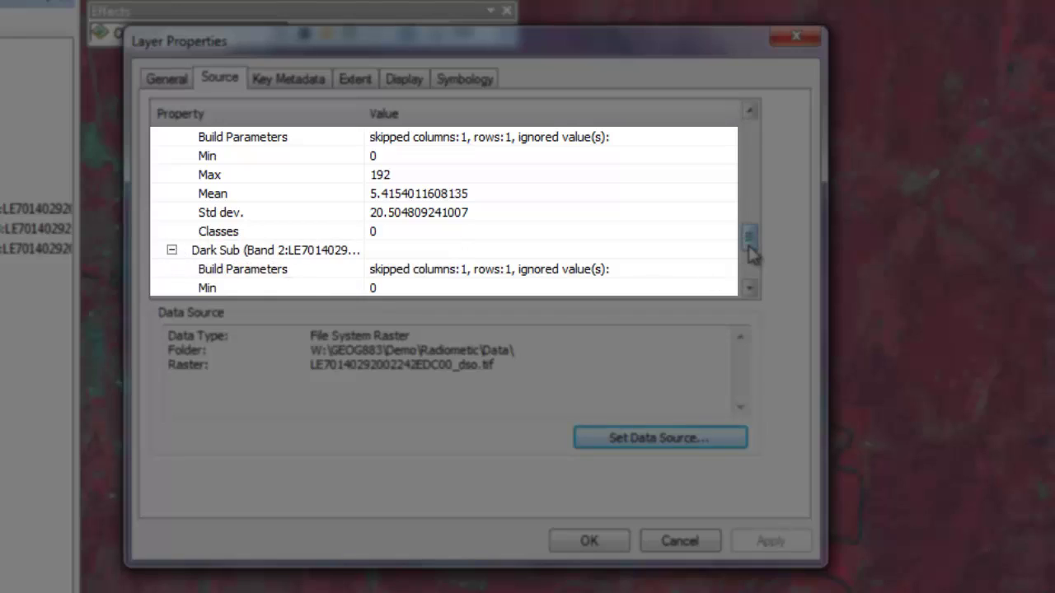
left_click_drag(749, 254, 752, 263)
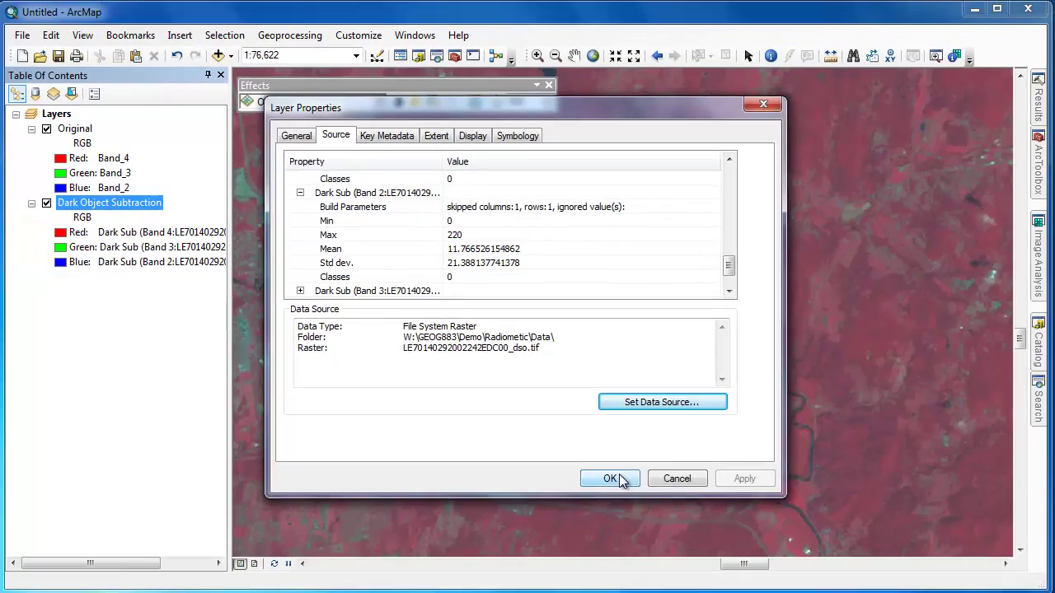
left_click(610, 527)
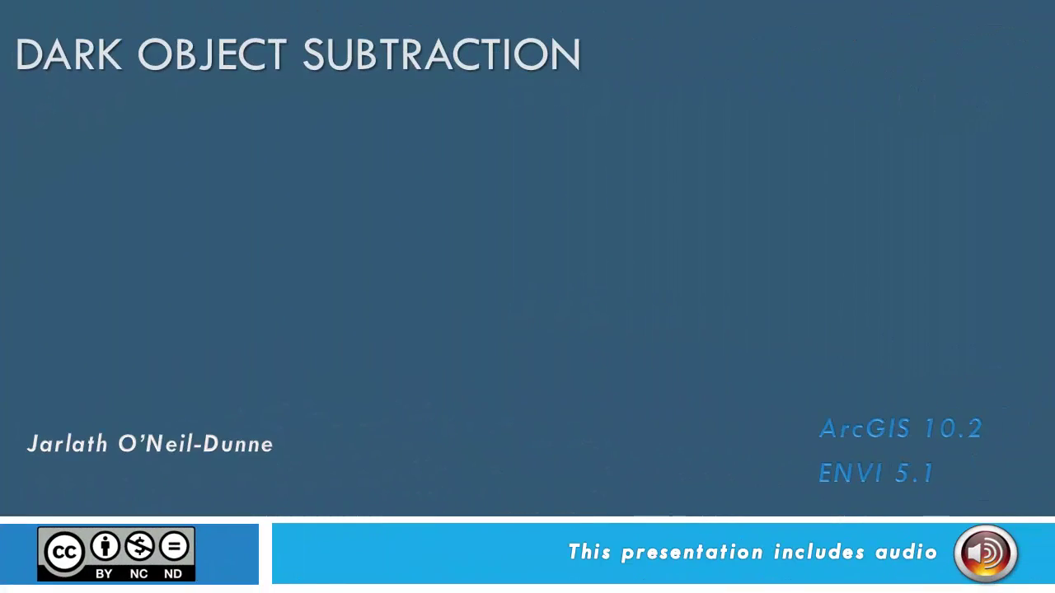